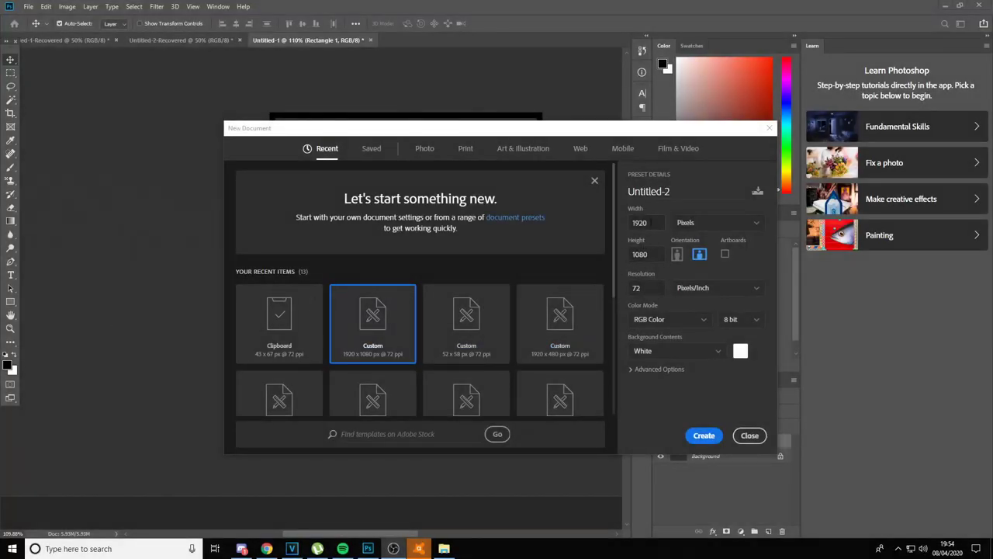
- Create a new 1920 × 1080 px document at 72 ppi with a white background
{"action": "left_click", "coordinate": [633, 222]}
{"action": "left_click", "coordinate": [702, 435]}
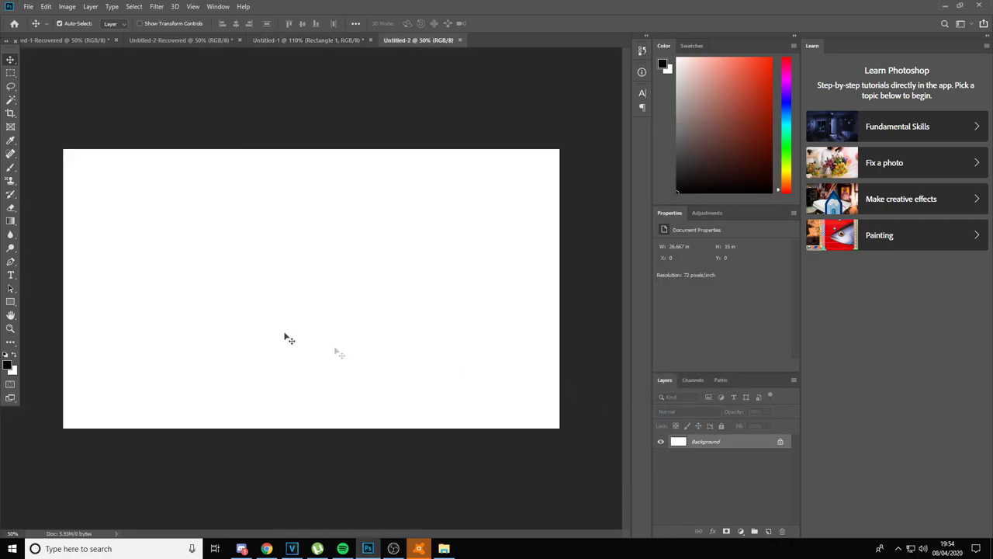
{"action": "left_click", "coordinate": [10, 221]}
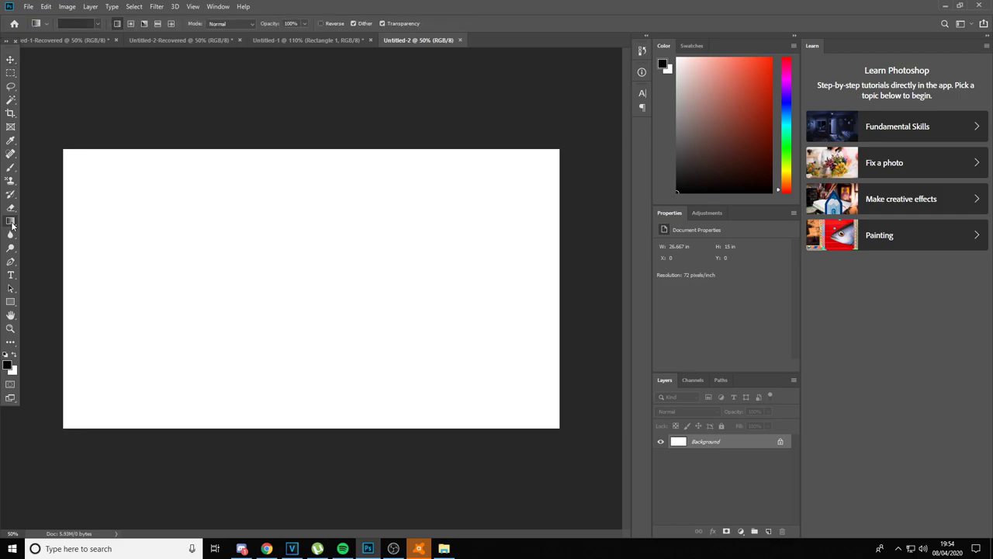
- Fill the background with a dark grey #333232 gradient and add an empty Layer 1 above it
{"action": "left_click", "coordinate": [72, 23]}
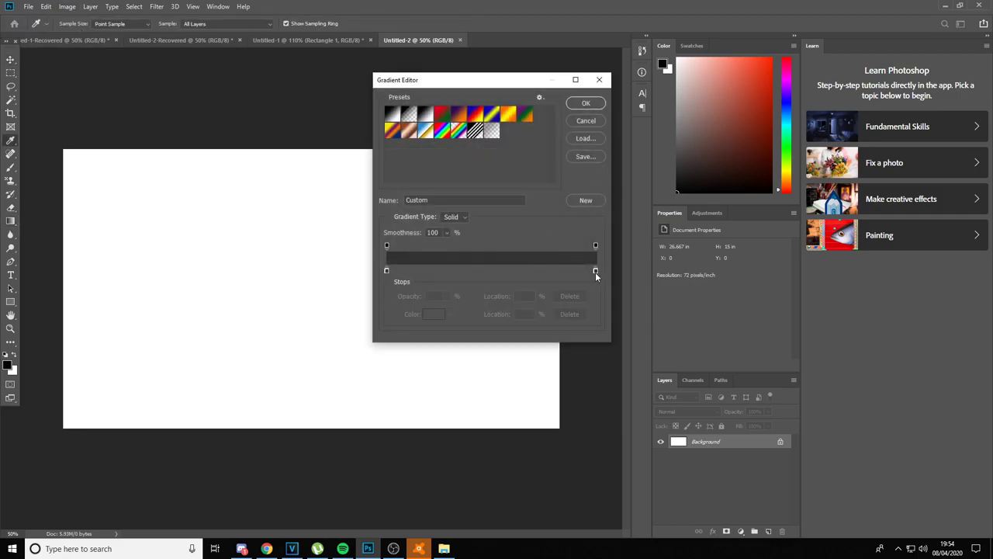
{"action": "double_click", "coordinate": [387, 271]}
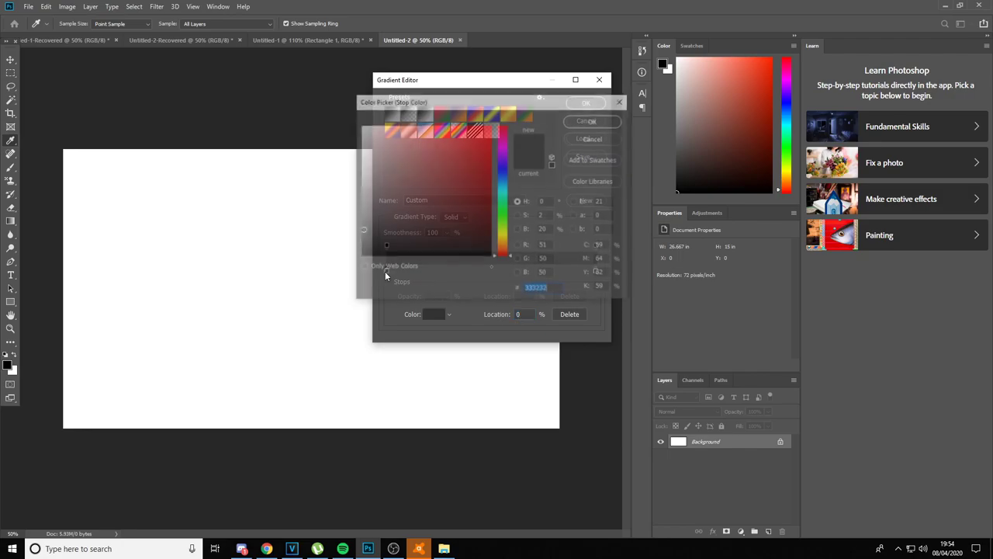
{"action": "left_click", "coordinate": [613, 95]}
{"action": "left_click", "coordinate": [599, 79]}
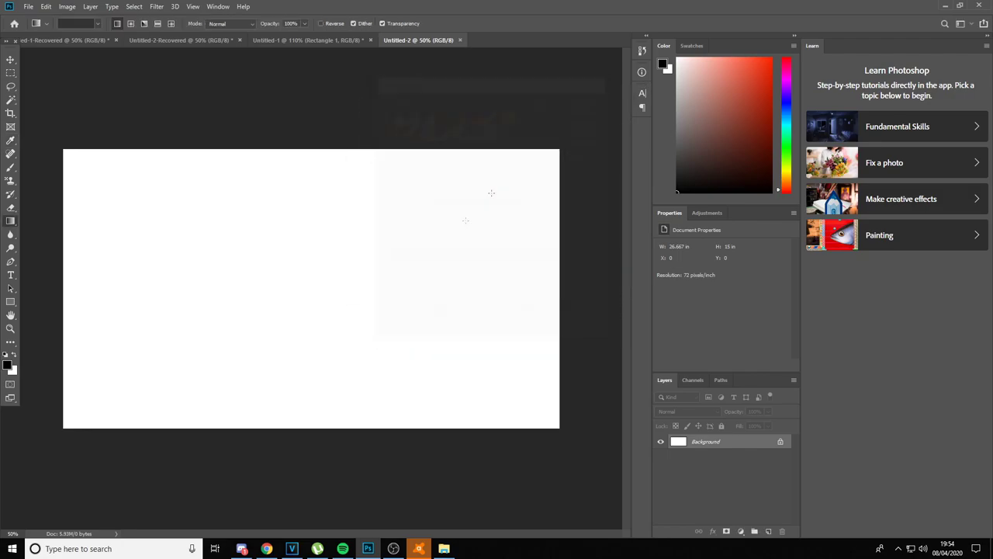
{"action": "left_click_drag", "start_coordinate": [314, 118], "coordinate": [321, 456]}
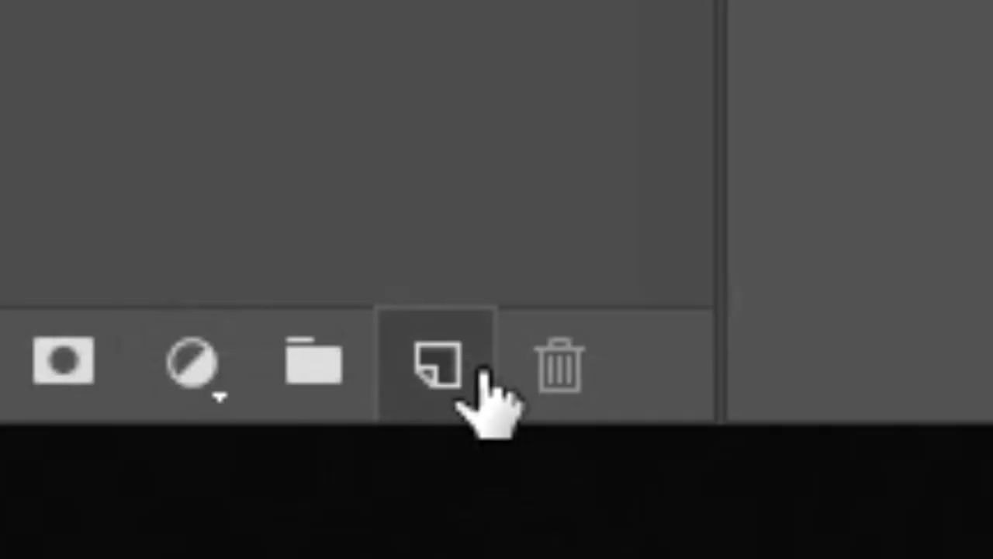
{"action": "left_click", "coordinate": [768, 531]}
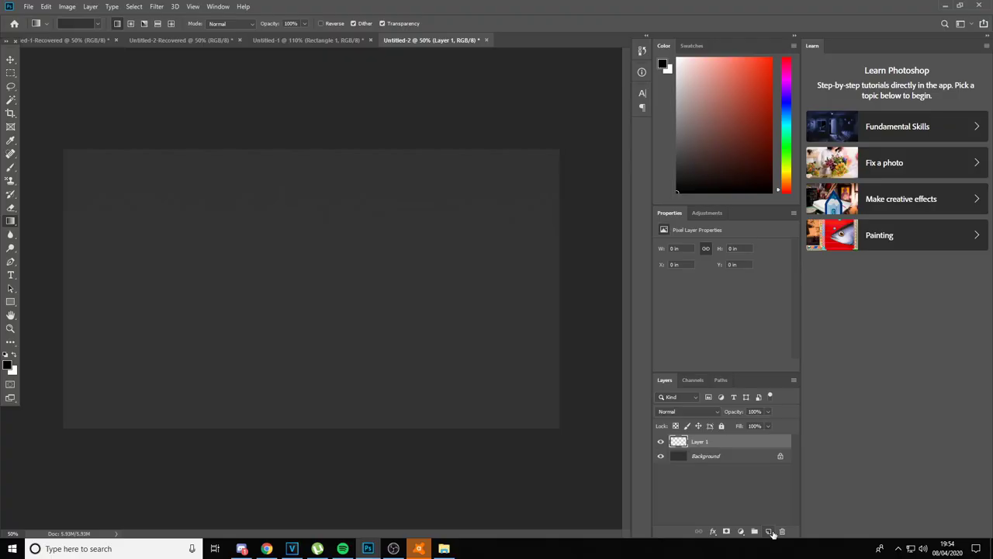
- Draw a 480 × 270 px rectangle shape with a 10 px black stroke and no fill
{"action": "right_click", "coordinate": [10, 302]}
{"action": "left_click", "coordinate": [39, 302]}
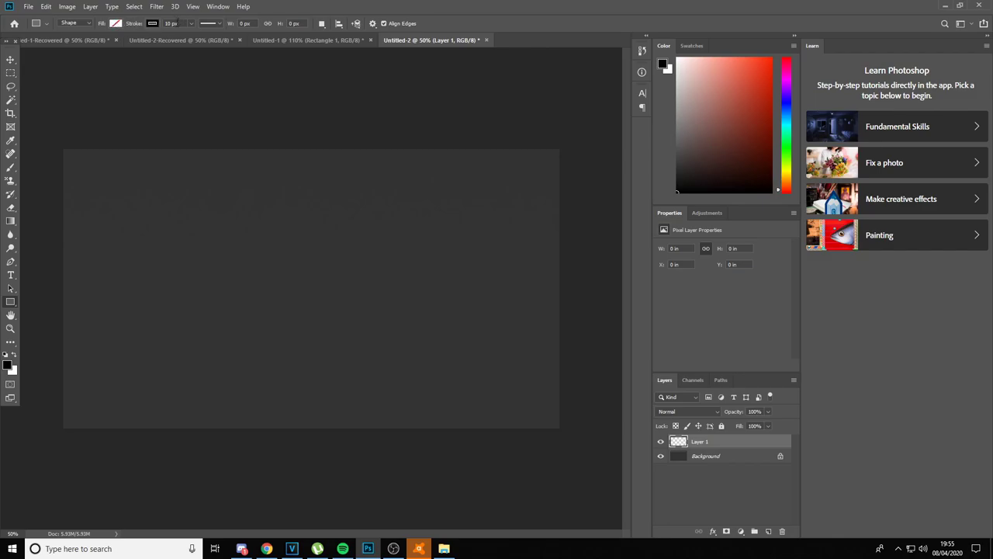
{"action": "left_click", "coordinate": [210, 69]}
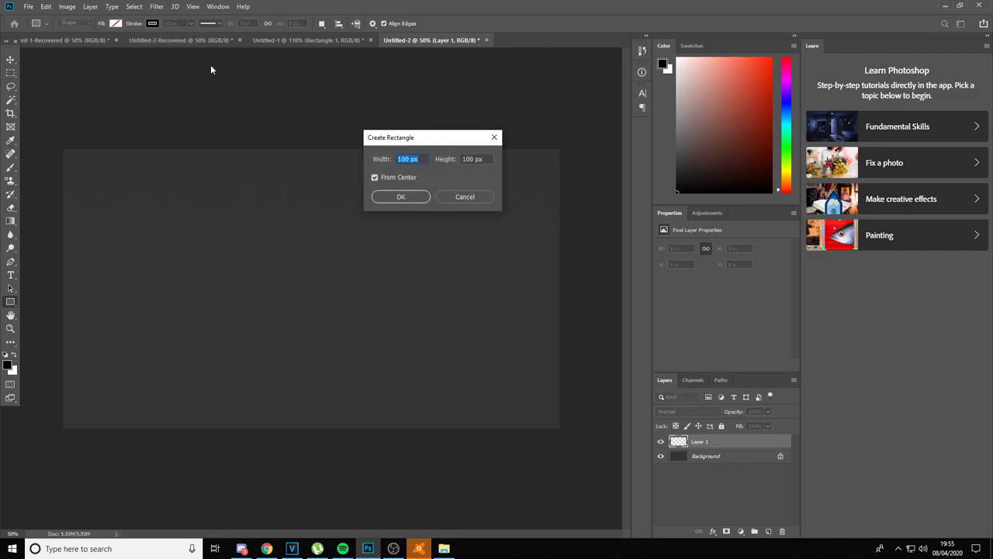
{"action": "key", "text": "Right"}
{"action": "key", "text": "BackSpace"}
{"action": "key", "text": "BackSpace"}
{"action": "key", "text": "BackSpace"}
{"action": "type", "text": "480"}
{"action": "left_click", "coordinate": [402, 197]}
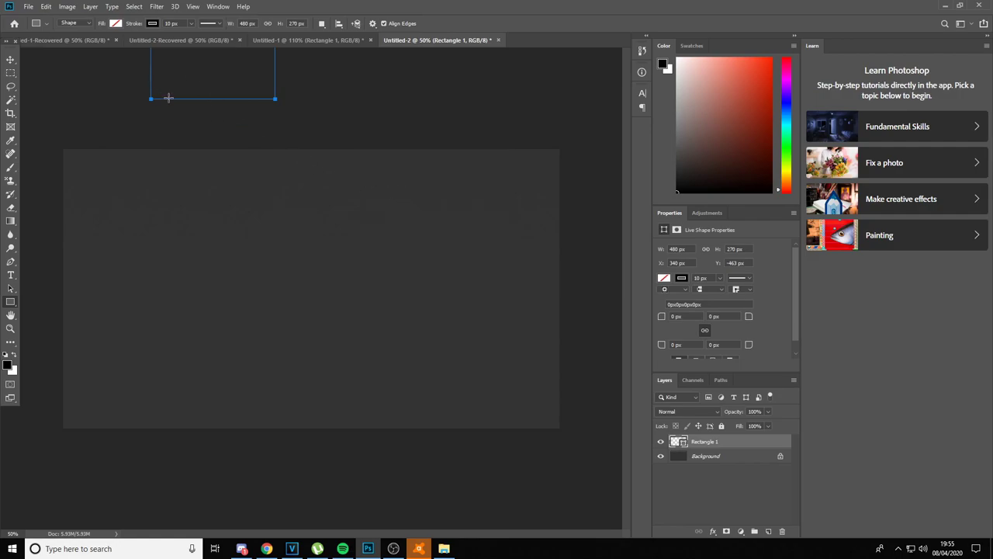
{"action": "key", "text": "v"}
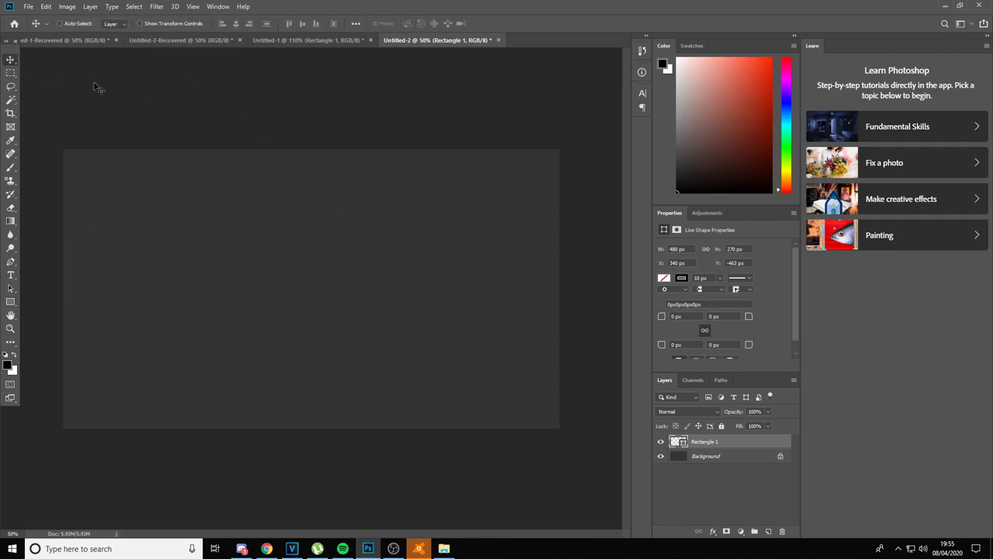
- Free-transform the rectangle down onto the centre of the canvas
{"action": "key", "text": "ctrl+t"}
{"action": "left_click_drag", "start_coordinate": [184, 80], "coordinate": [281, 298]}
{"action": "key", "text": "Return"}
{"action": "scroll", "coordinate": [281, 299], "scroll_direction": "up", "scroll_amount": 5}
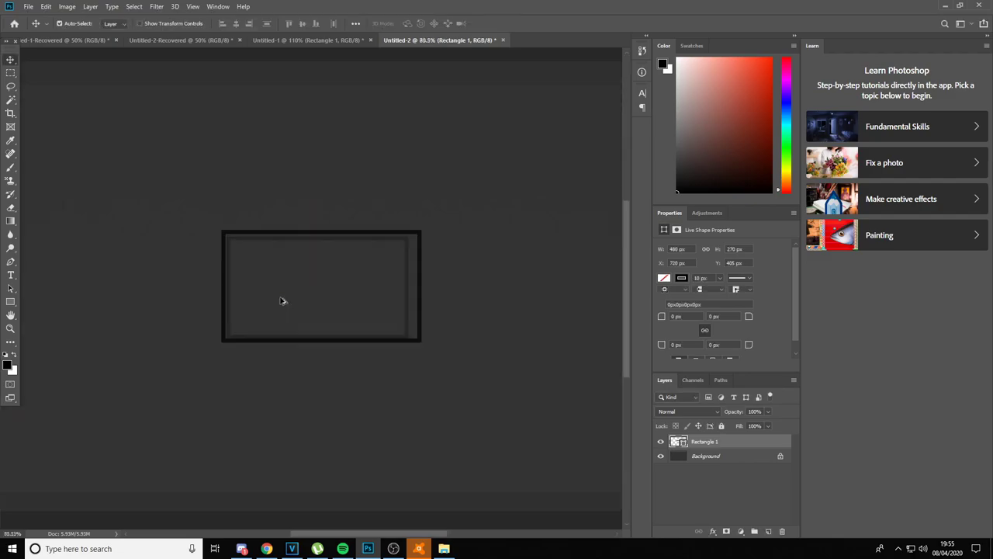
{"action": "scroll", "coordinate": [295, 288], "scroll_direction": "up", "scroll_amount": 1}
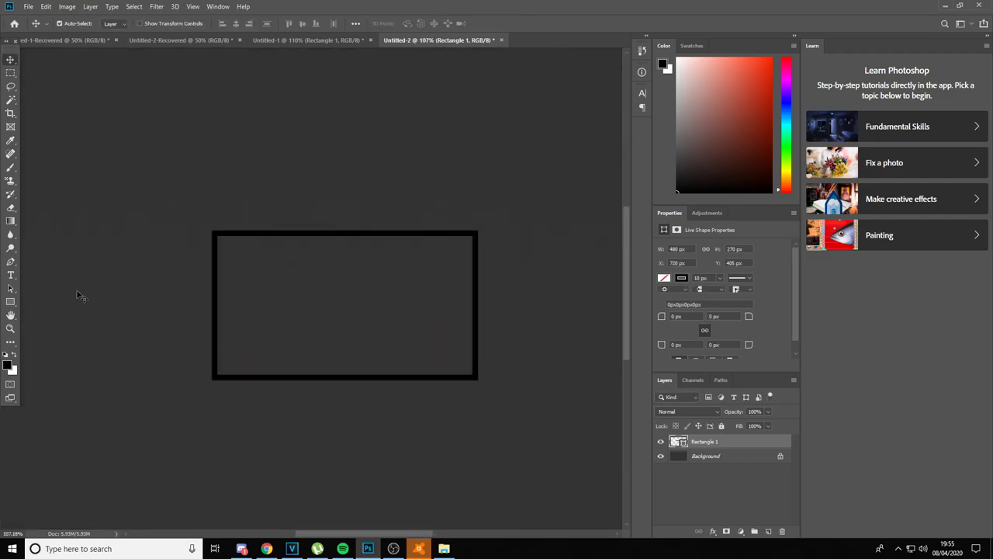
- Draw a closed pen path outlining an angled piece around the frame's top-left corner
{"action": "left_click", "coordinate": [10, 264]}
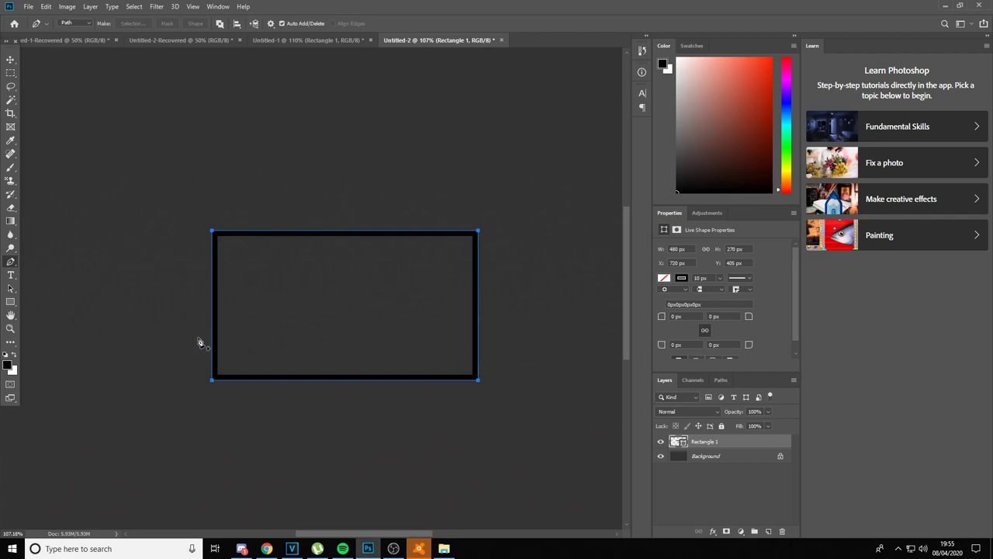
{"action": "scroll", "coordinate": [224, 253], "scroll_direction": "up", "scroll_amount": 4}
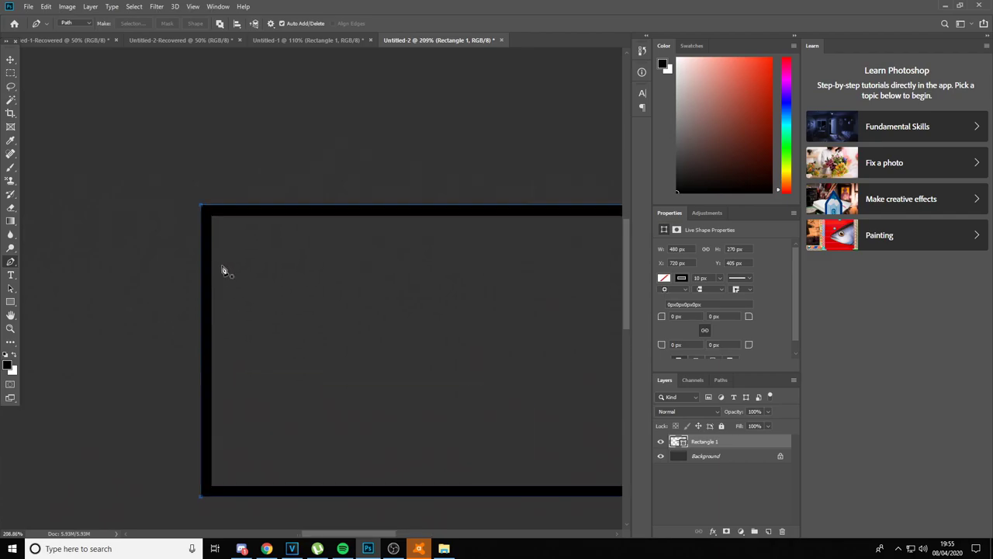
{"action": "left_click", "coordinate": [246, 186]}
{"action": "scroll", "coordinate": [244, 209], "scroll_direction": "up", "scroll_amount": 4}
{"action": "left_click", "coordinate": [236, 208]}
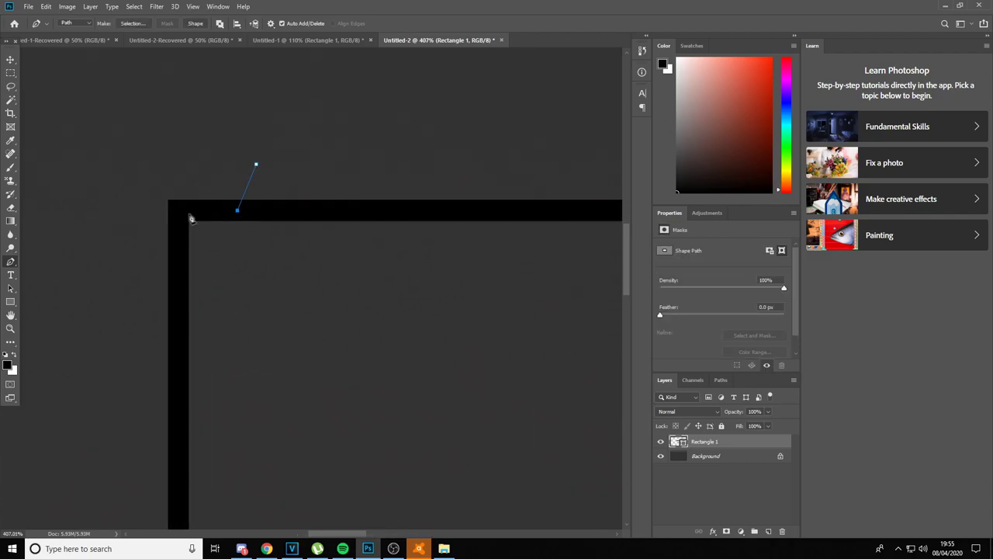
{"action": "left_click", "coordinate": [175, 212]}
{"action": "left_click", "coordinate": [176, 254]}
{"action": "left_click", "coordinate": [142, 268]}
{"action": "left_click", "coordinate": [138, 175]}
{"action": "left_click", "coordinate": [256, 165]}
- Turn the corner path into a selection, rasterize the Rectangle 1 layer, and deselect
{"action": "right_click", "coordinate": [219, 179]}
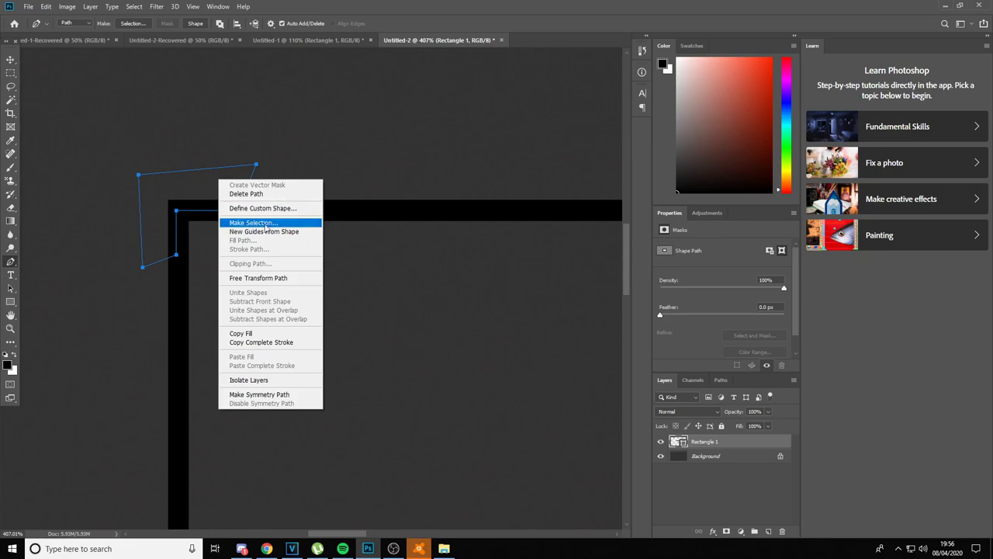
{"action": "left_click", "coordinate": [262, 223]}
{"action": "key", "text": "Return"}
{"action": "key", "text": "Delete"}
{"action": "key", "text": "Return"}
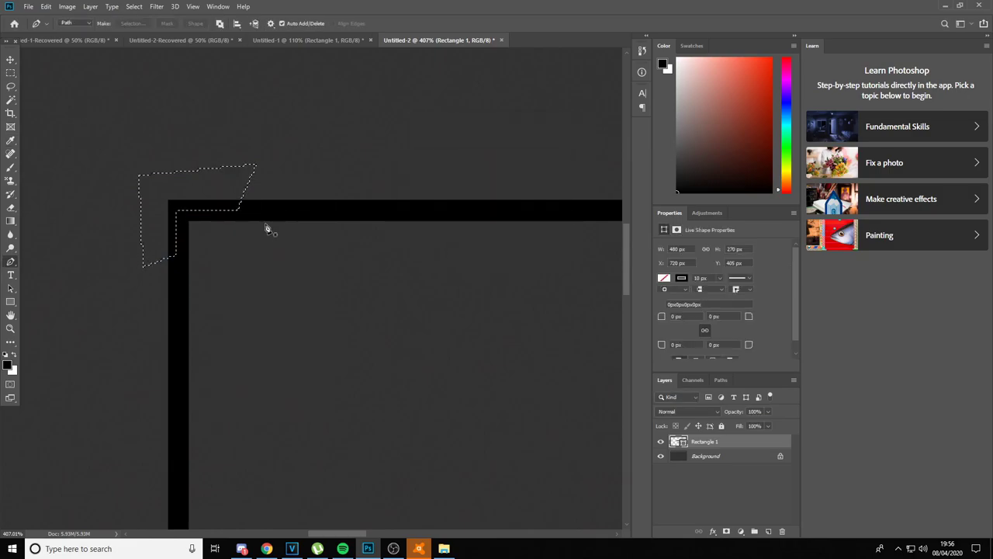
{"action": "right_click", "coordinate": [736, 439]}
{"action": "left_click", "coordinate": [768, 156]}
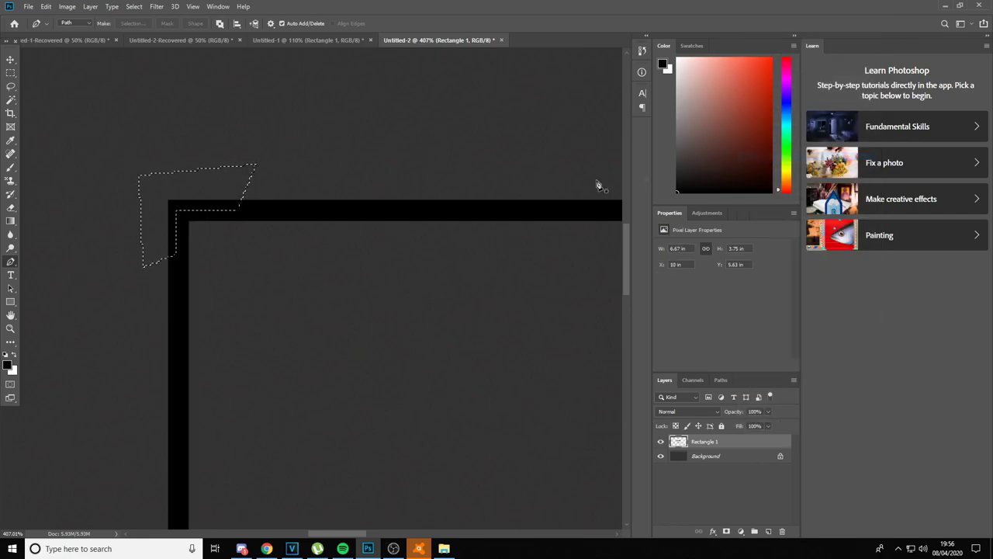
{"action": "scroll", "coordinate": [262, 206], "scroll_direction": "down", "scroll_amount": 5}
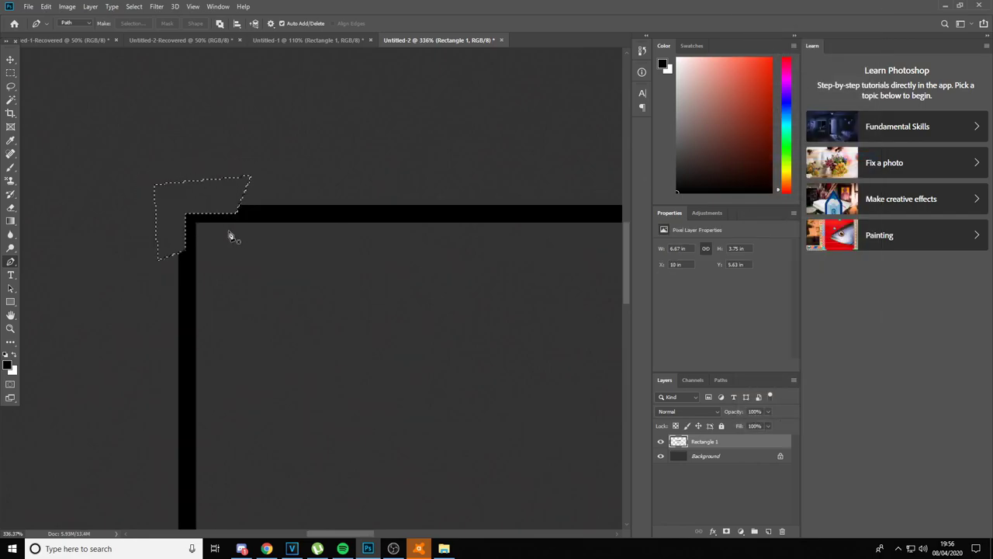
{"action": "key", "text": "ctrl+d"}
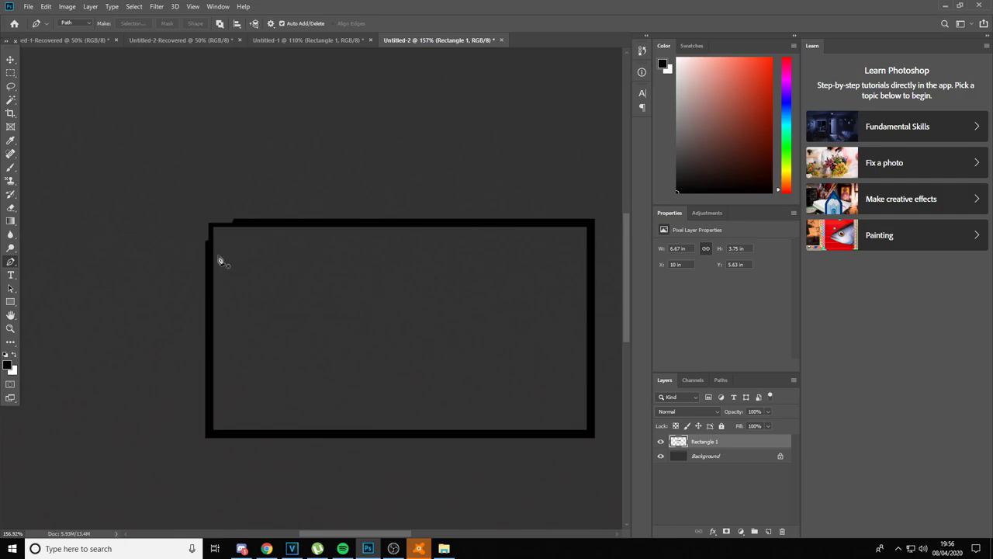
- Begin a new pen outline at the frame's lower edge
{"action": "scroll", "coordinate": [213, 267], "scroll_direction": "up", "scroll_amount": 2}
{"action": "scroll", "coordinate": [207, 277], "scroll_direction": "down", "scroll_amount": 3}
{"action": "scroll", "coordinate": [199, 326], "scroll_direction": "up", "scroll_amount": 3}
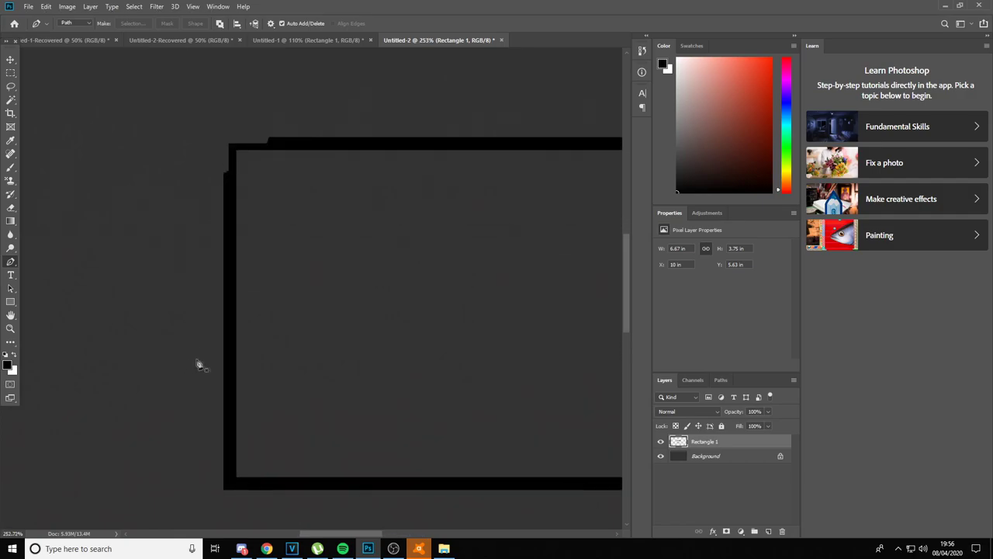
{"action": "left_click", "coordinate": [215, 447]}
{"action": "scroll", "coordinate": [250, 484], "scroll_direction": "down", "scroll_amount": 3}
{"action": "left_click_drag", "start_coordinate": [439, 536], "coordinate": [411, 537]}
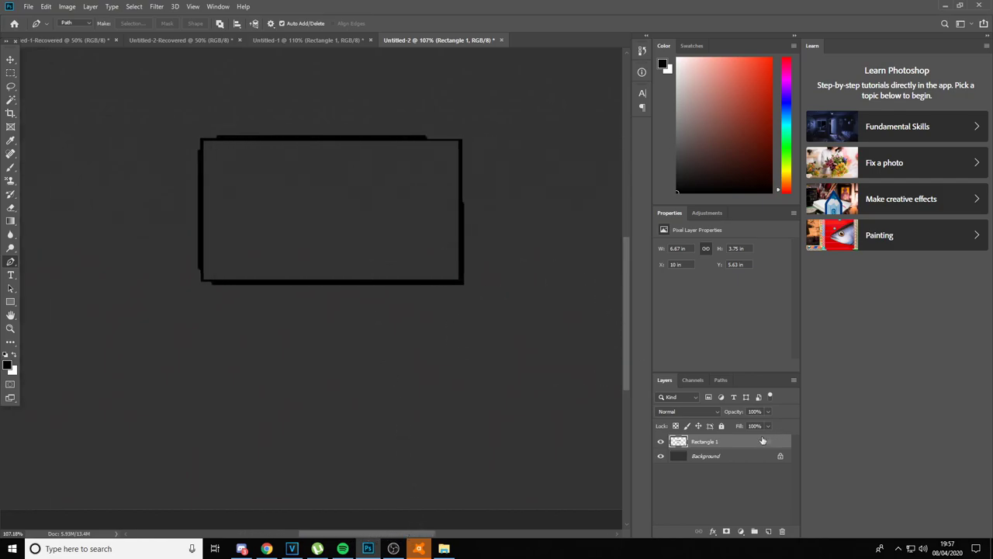
- Give the Rectangle 1 frame a red linear Gradient Overlay layer style
{"action": "double_click", "coordinate": [740, 447]}
{"action": "left_click", "coordinate": [553, 245]}
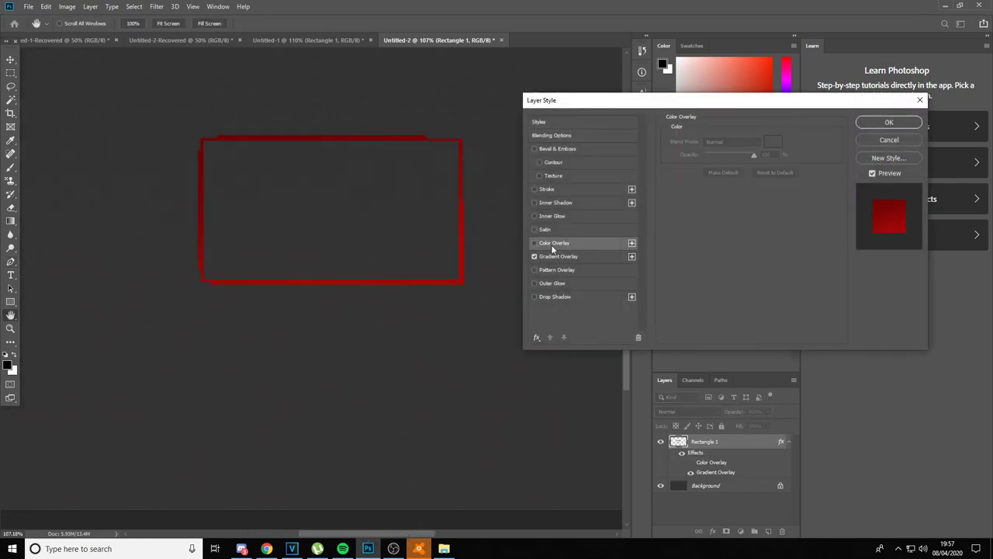
{"action": "left_click", "coordinate": [534, 256]}
{"action": "left_click", "coordinate": [533, 256]}
{"action": "left_click", "coordinate": [559, 257]}
{"action": "left_click", "coordinate": [729, 177]}
{"action": "left_click", "coordinate": [728, 165]}
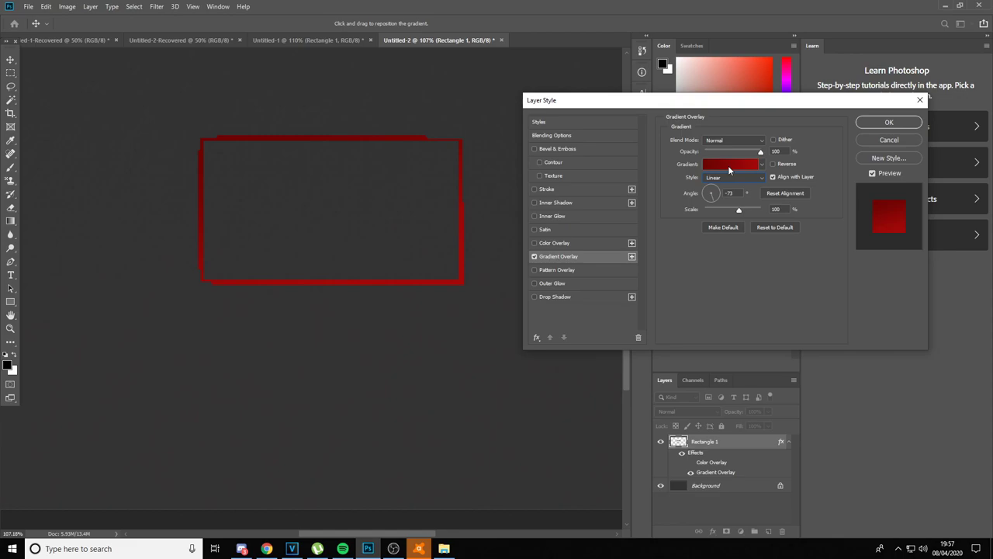
{"action": "left_click", "coordinate": [728, 165]}
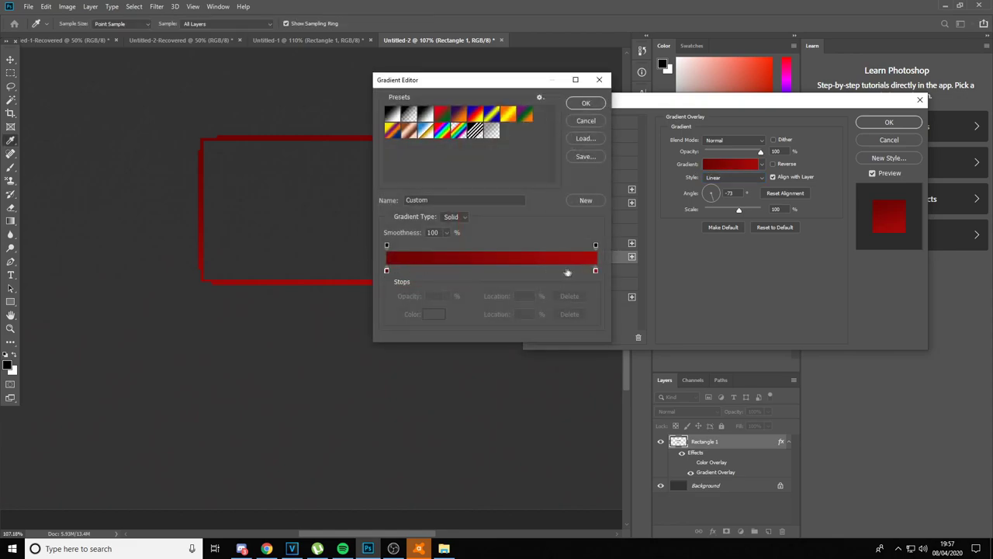
{"action": "left_click", "coordinate": [586, 104]}
- Add a black drop shadow with about 3% spread and apply the layer styles
{"action": "left_click", "coordinate": [533, 298]}
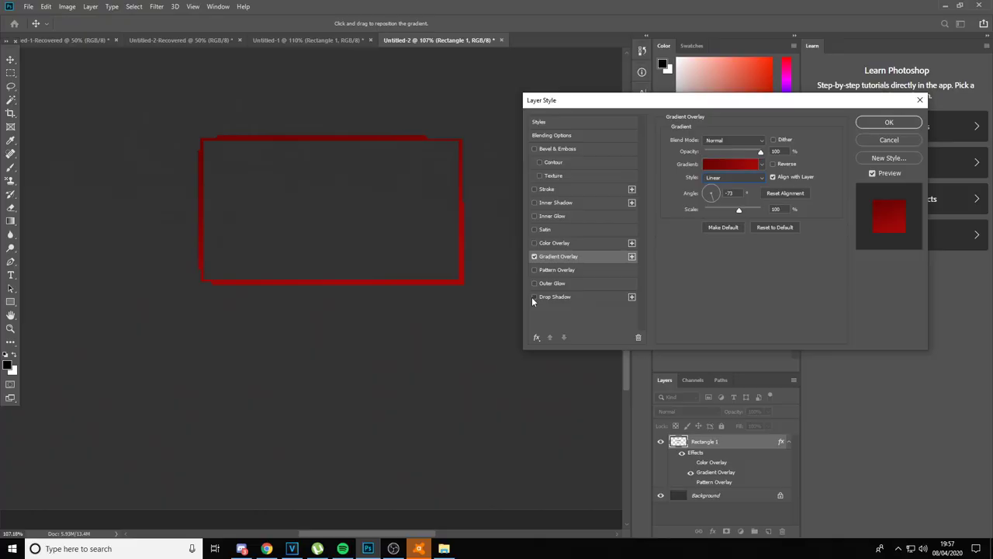
{"action": "left_click", "coordinate": [532, 296]}
{"action": "left_click", "coordinate": [532, 297]}
{"action": "left_click", "coordinate": [551, 298]}
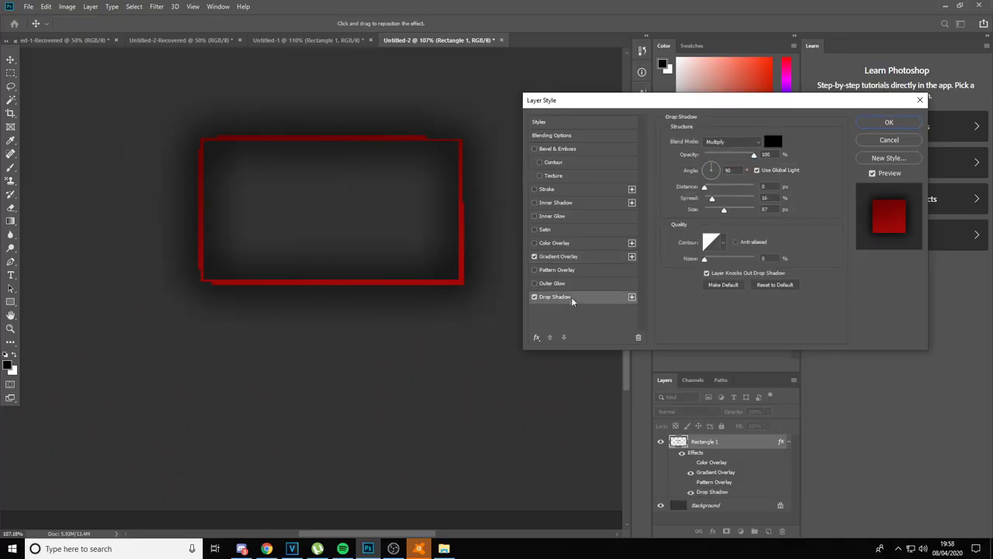
{"action": "left_click_drag", "start_coordinate": [712, 199], "coordinate": [707, 203]}
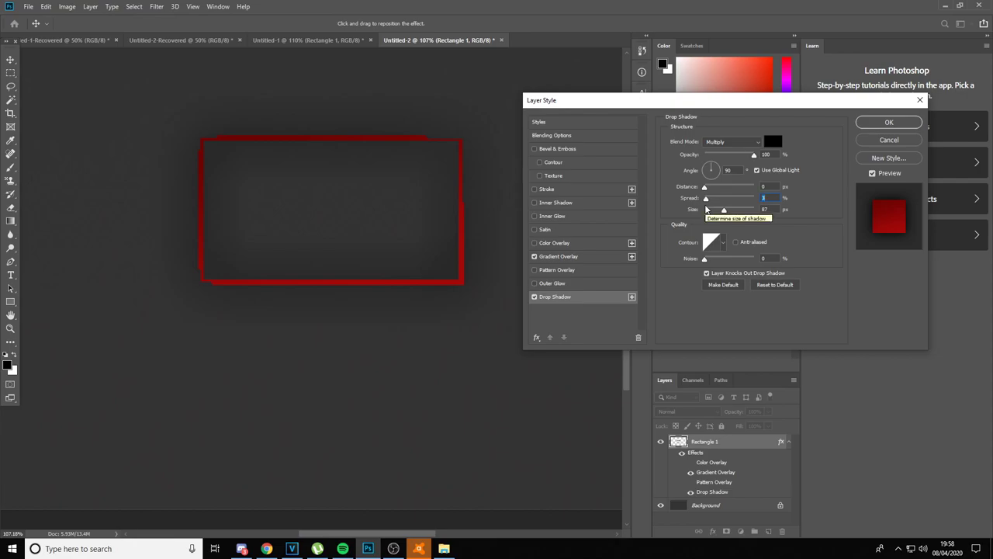
{"action": "left_click", "coordinate": [889, 122]}
{"action": "key", "text": "p"}
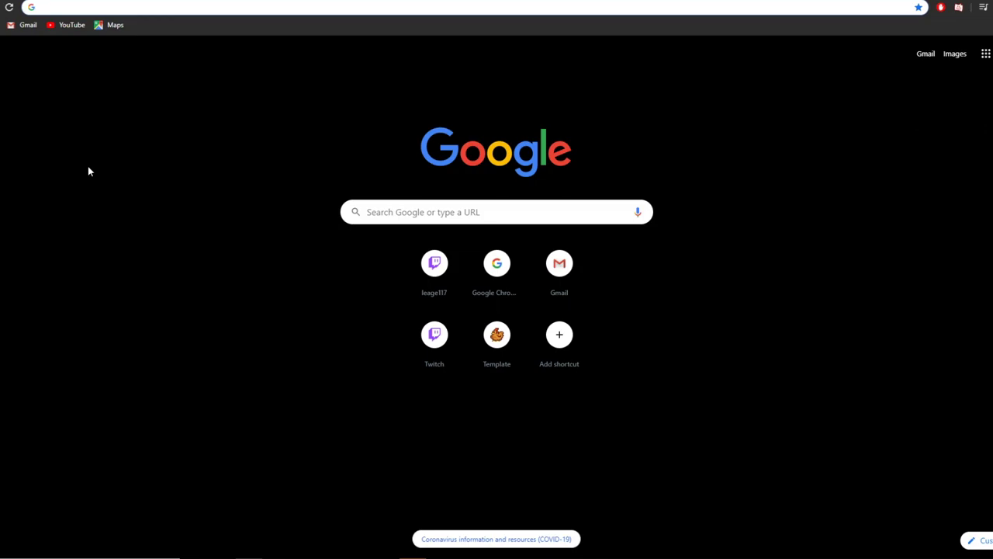
- Search images for 'rust background game' and copy the parachute-over-forest Rust wallpaper
{"action": "type", "text": "rust"}
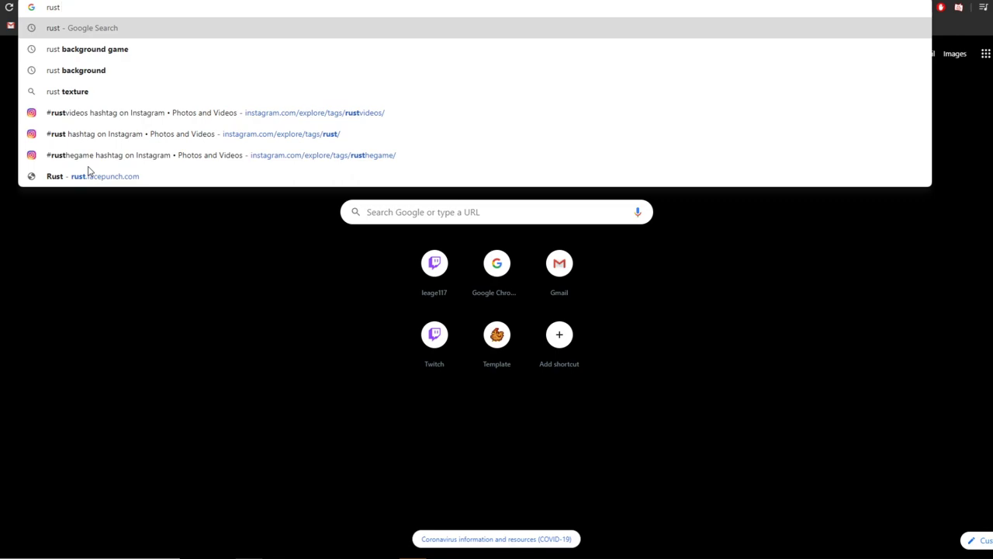
{"action": "left_click", "coordinate": [85, 49]}
{"action": "left_click", "coordinate": [147, 106]}
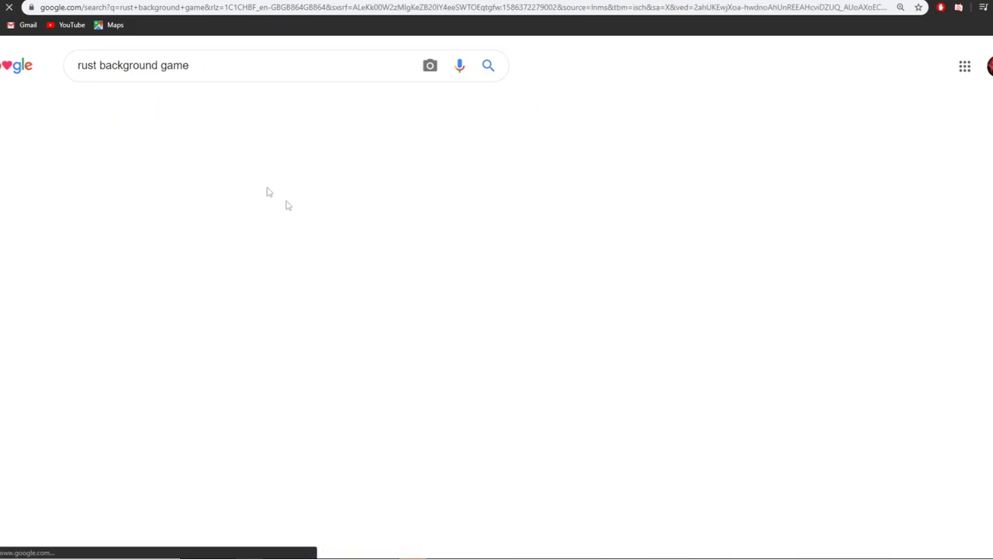
{"action": "scroll", "coordinate": [308, 244], "scroll_direction": "down", "scroll_amount": 5}
{"action": "scroll", "coordinate": [308, 245], "scroll_direction": "down", "scroll_amount": 2}
{"action": "left_click", "coordinate": [101, 248]}
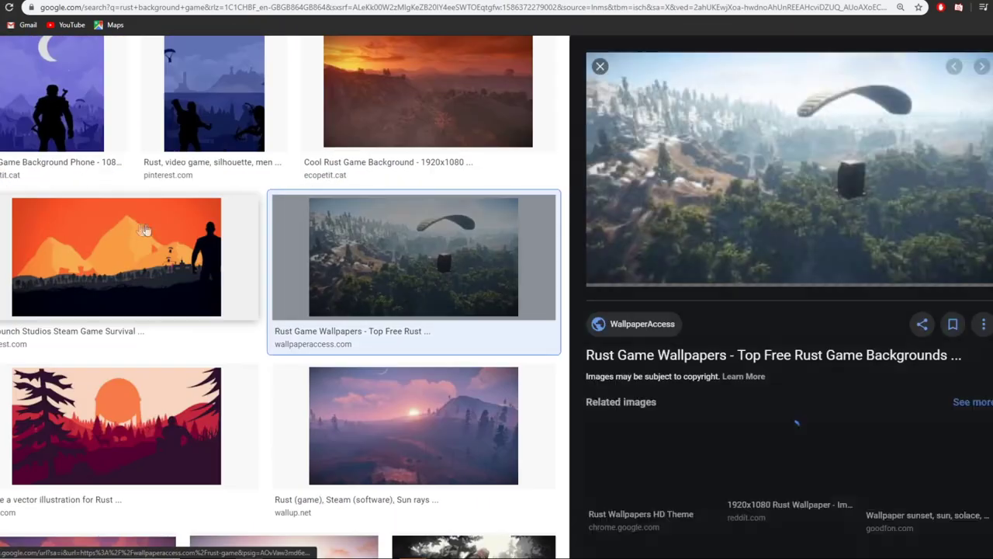
{"action": "right_click", "coordinate": [789, 227]}
{"action": "left_click", "coordinate": [824, 349]}
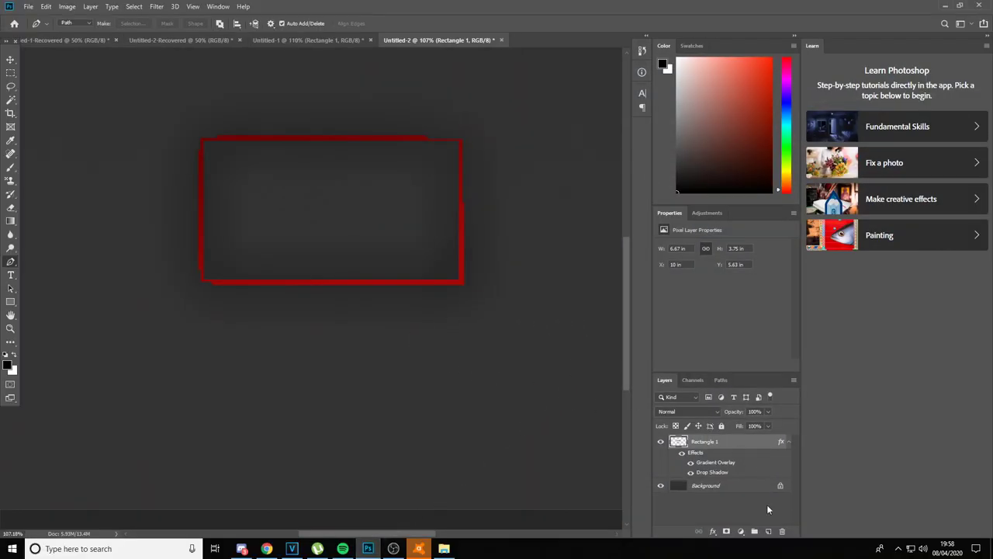
- Paste the copied wallpaper onto a new layer above Rectangle 1
{"action": "left_click", "coordinate": [769, 531]}
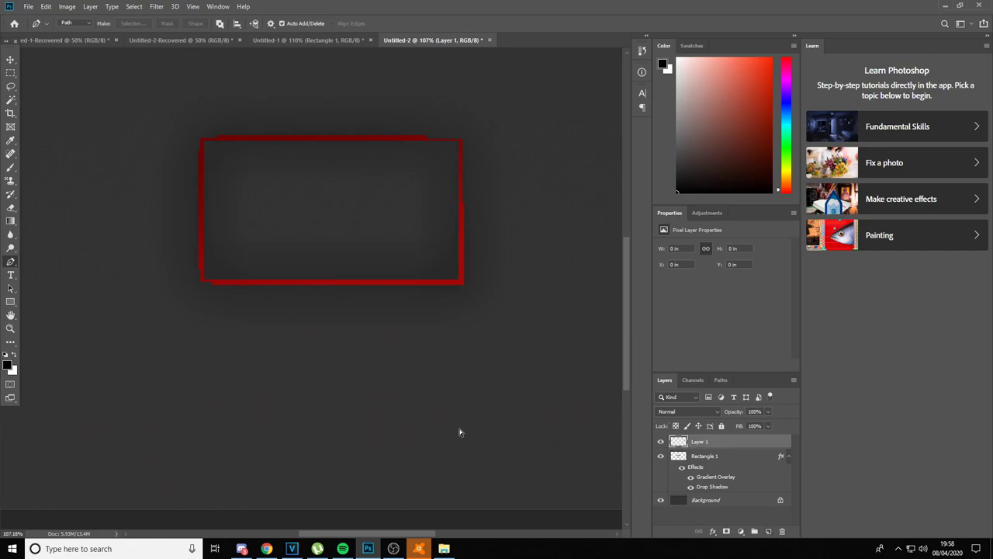
{"action": "key", "text": "ctrl+v"}
{"action": "scroll", "coordinate": [403, 431], "scroll_direction": "down", "scroll_amount": 3}
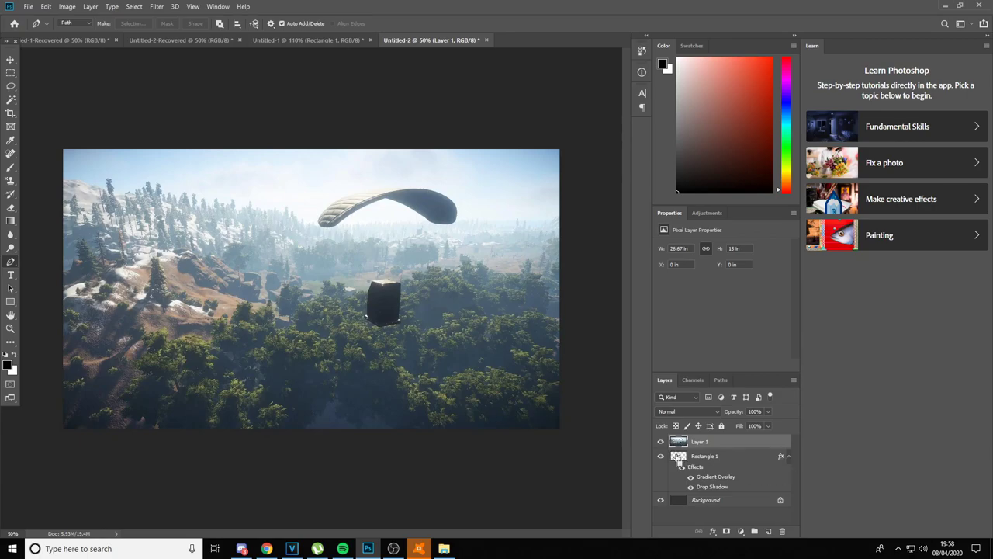
- Load the frame outline, invert the selection, and fade the wallpaper to 41% opacity
{"action": "left_click", "coordinate": [679, 458], "text": "ctrl"}
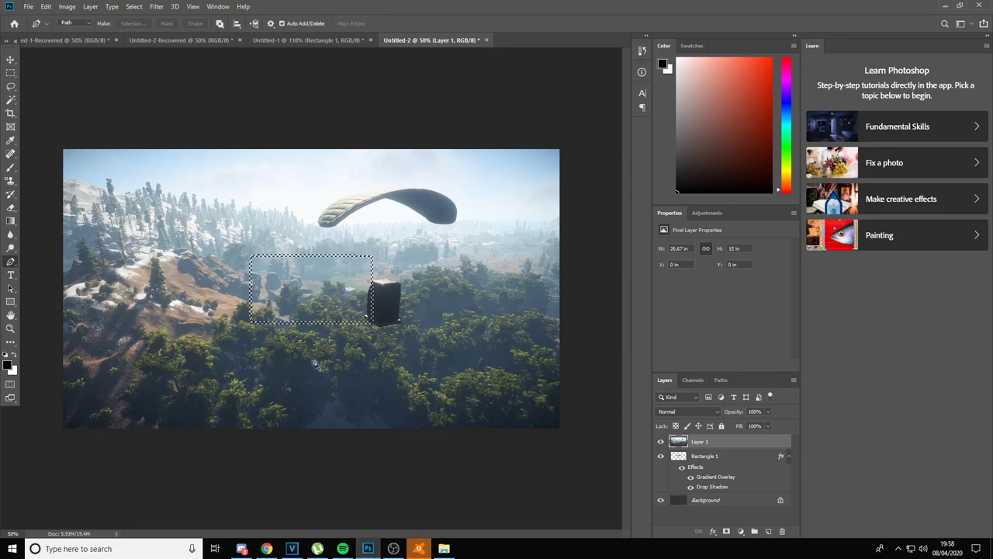
{"action": "key", "text": "l"}
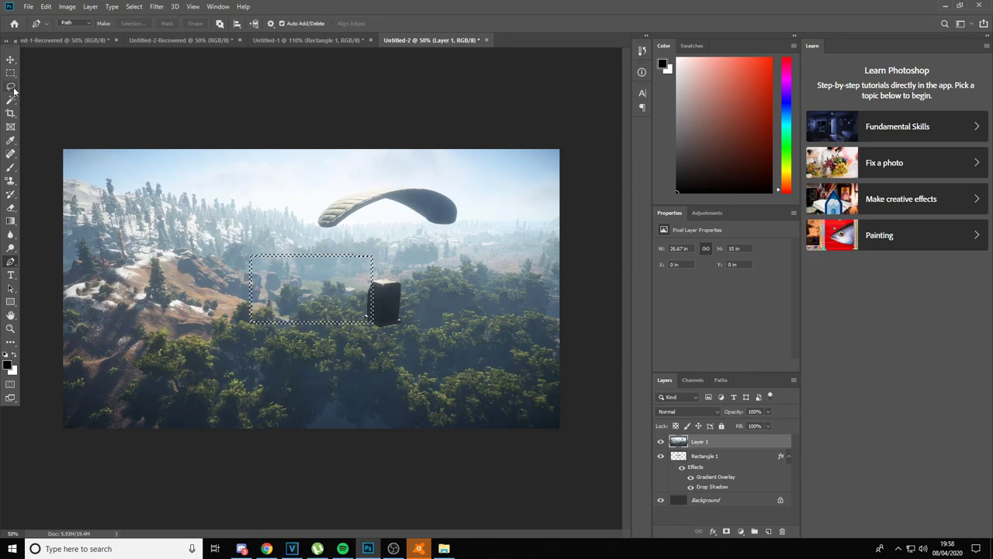
{"action": "right_click", "coordinate": [317, 290]}
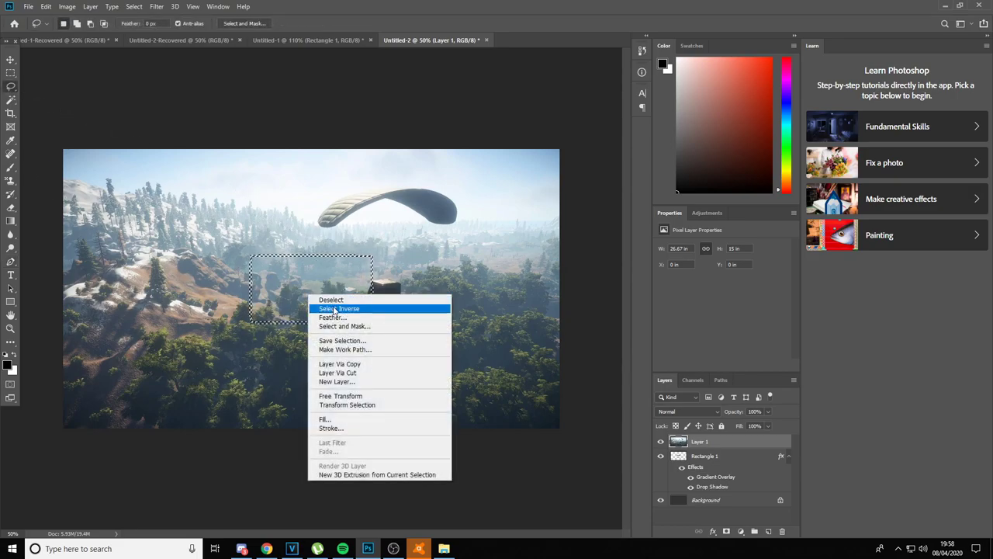
{"action": "left_click", "coordinate": [337, 308]}
{"action": "key", "text": "4"}
{"action": "key", "text": "1"}
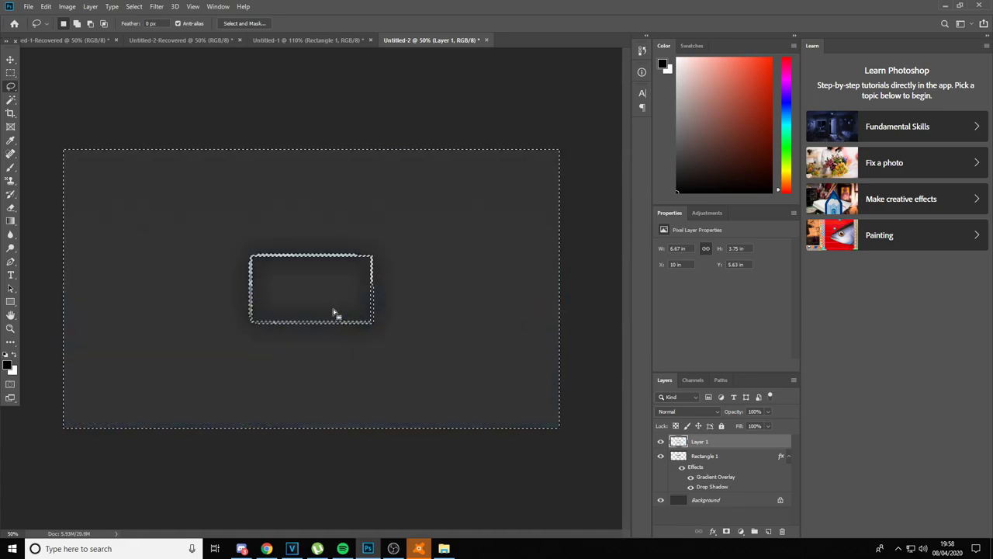
{"action": "key", "text": "ctrl+minus"}
{"action": "scroll", "coordinate": [355, 325], "scroll_direction": "up", "scroll_amount": 5}
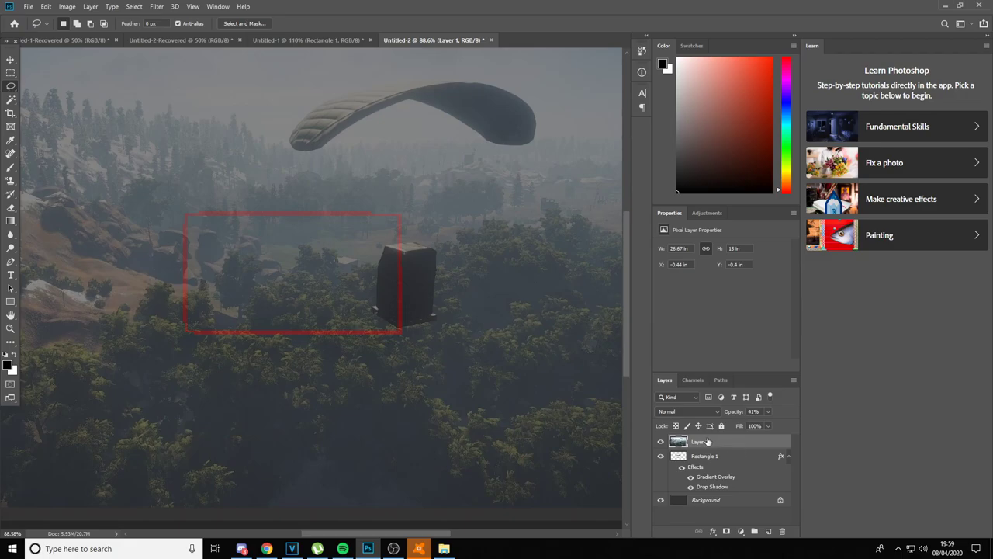
- Shift the wallpaper down-right so the snowy hillside fills the frame, back at 100% opacity
{"action": "left_click", "coordinate": [769, 413]}
{"action": "scroll", "coordinate": [318, 421], "scroll_direction": "down", "scroll_amount": 3}
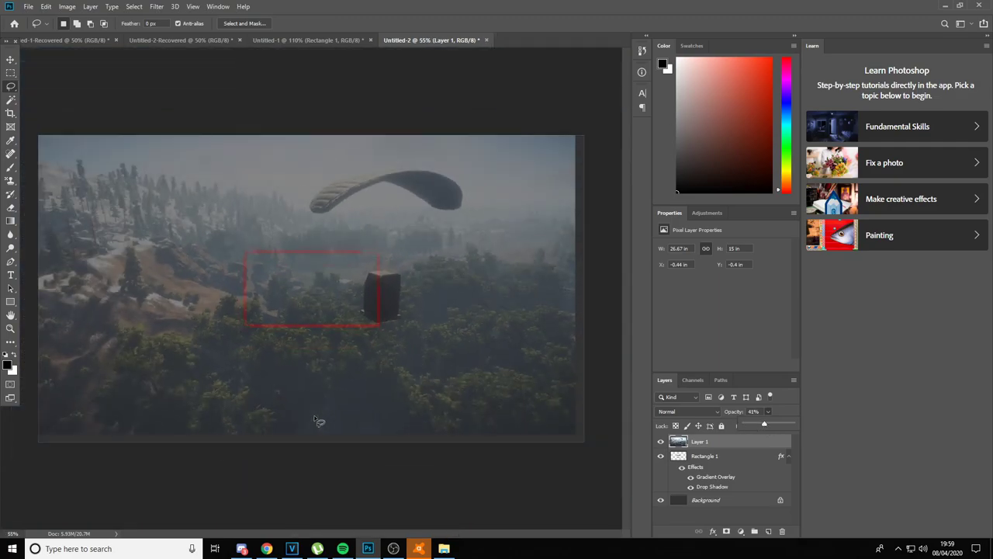
{"action": "key", "text": "ctrl+t"}
{"action": "left_click_drag", "start_coordinate": [349, 414], "coordinate": [491, 445]}
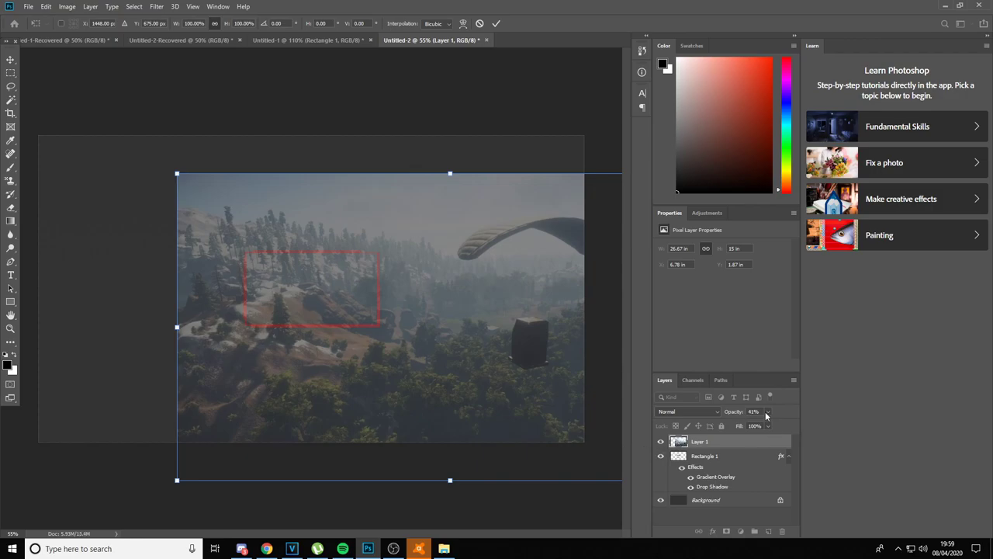
{"action": "left_click", "coordinate": [767, 411]}
{"action": "left_click_drag", "start_coordinate": [761, 424], "coordinate": [807, 425]}
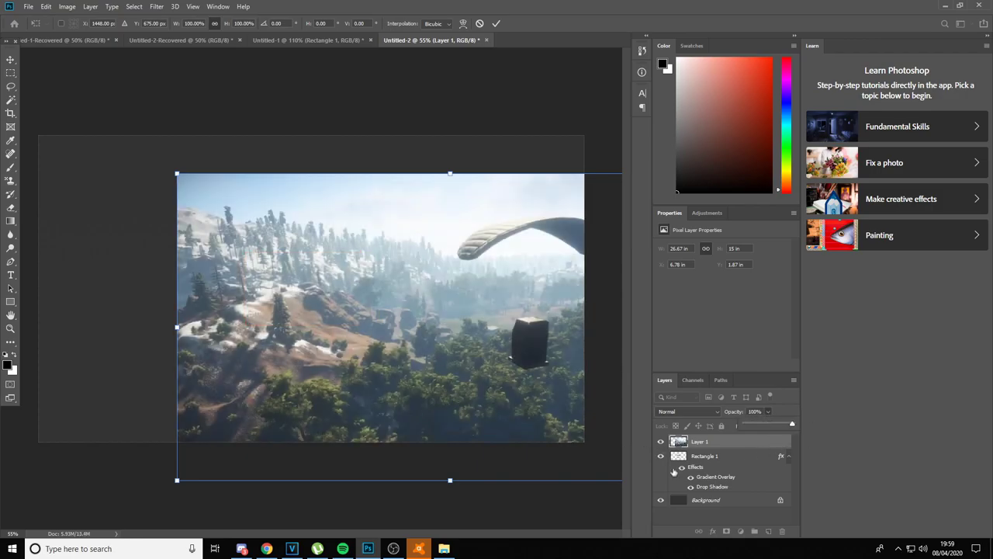
{"action": "key", "text": "Return"}
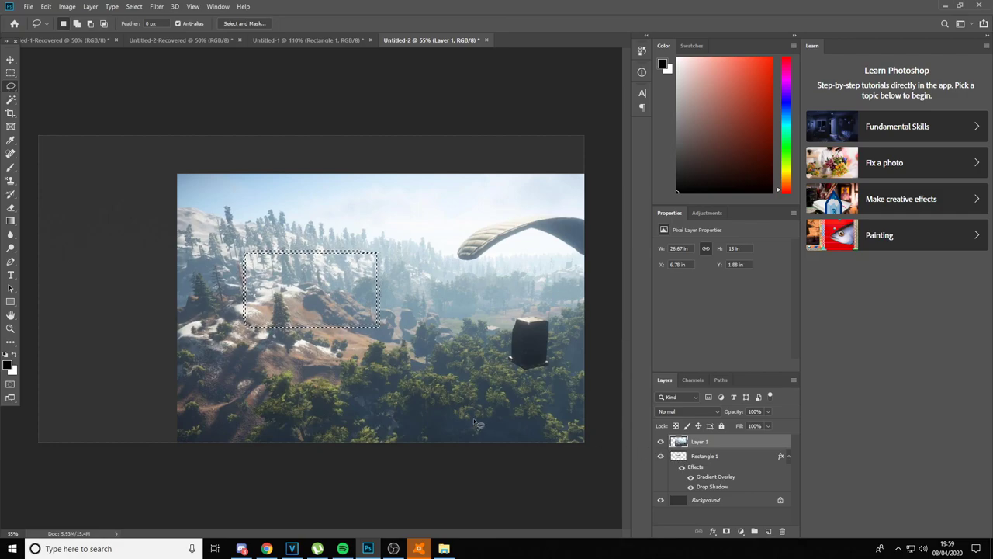
{"action": "right_click", "coordinate": [332, 275]}
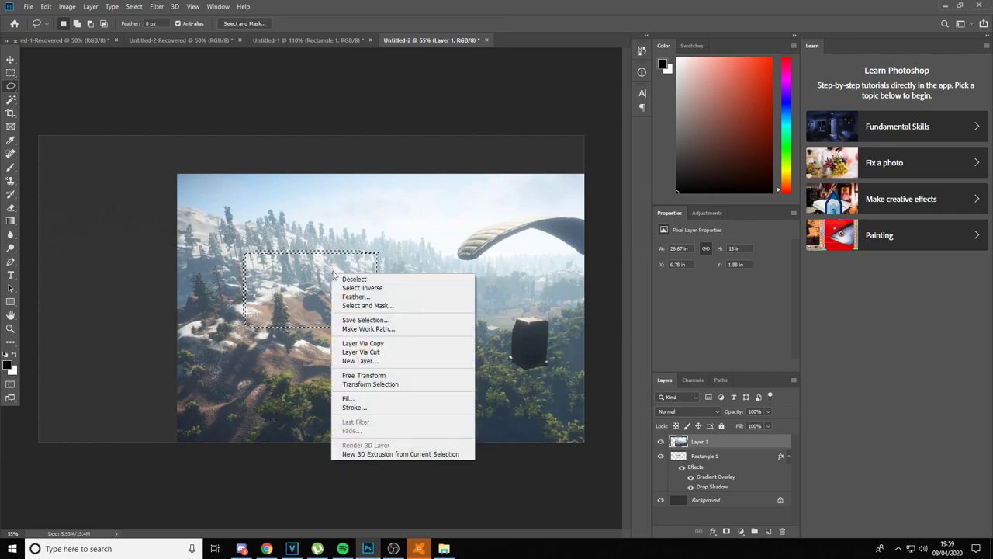
- Delete the wallpaper outside the frame border and deselect
{"action": "left_click", "coordinate": [371, 290]}
{"action": "key", "text": "Delete"}
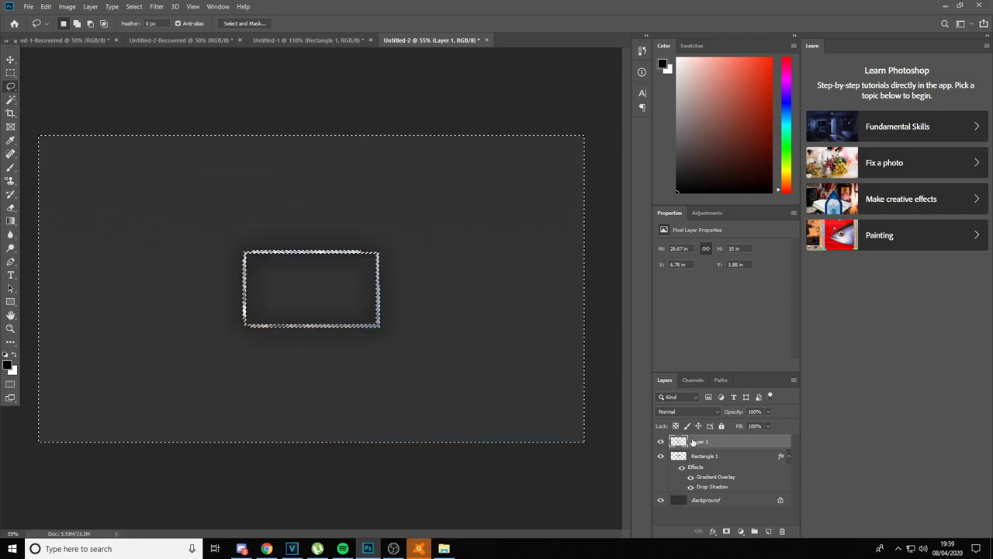
{"action": "key", "text": "ctrl+d"}
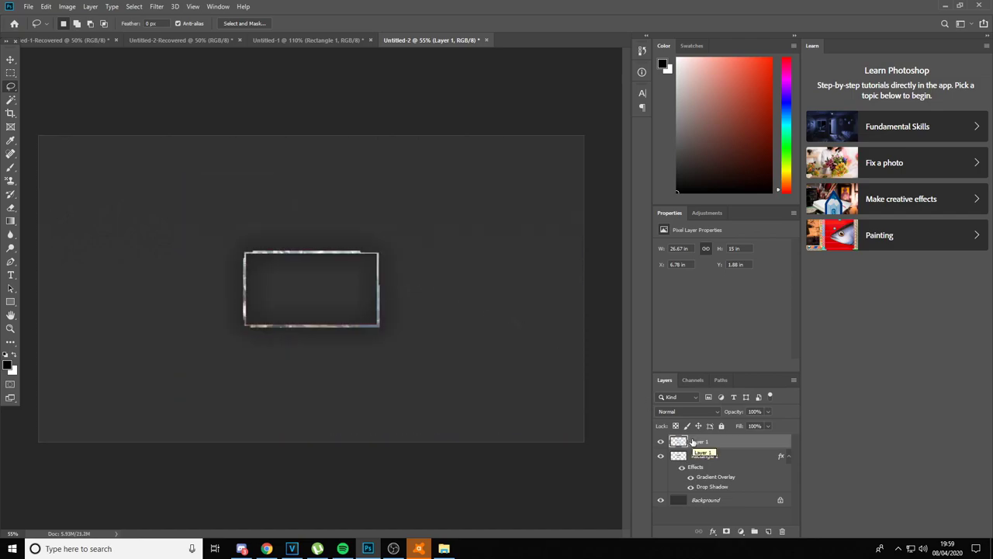
{"action": "left_click", "coordinate": [768, 412]}
{"action": "mouse_move", "coordinate": [767, 426]}
{"action": "left_mouse_down"}
{"action": "mouse_move", "coordinate": [748, 426]}
{"action": "mouse_move", "coordinate": [779, 424]}
{"action": "left_mouse_up"}
{"action": "double_click", "coordinate": [698, 441]}
{"action": "left_click", "coordinate": [743, 448]}
- Set Layer 1's blend mode to Overlay in Layer Style
{"action": "double_click", "coordinate": [743, 449]}
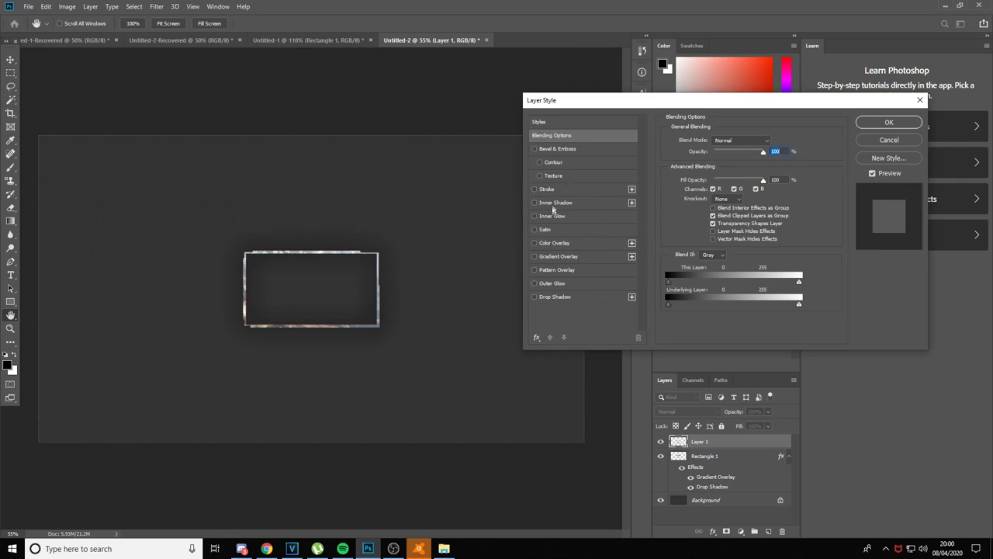
{"action": "left_click", "coordinate": [740, 142]}
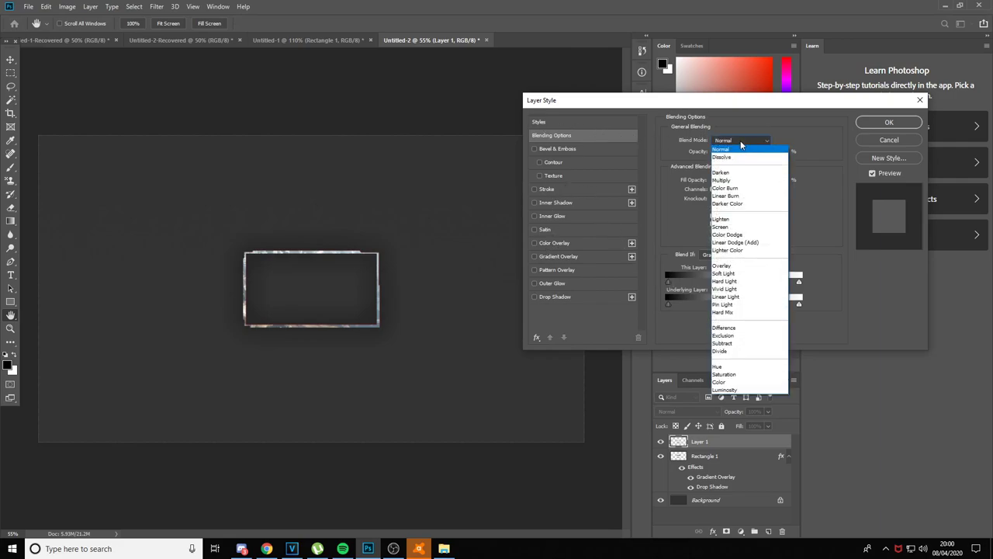
{"action": "left_click", "coordinate": [744, 268]}
{"action": "left_click", "coordinate": [888, 122]}
- Add a new empty Layer 2 for the corner brackets
{"action": "key", "text": "l"}
{"action": "scroll", "coordinate": [252, 333], "scroll_direction": "up", "scroll_amount": 5}
{"action": "scroll", "coordinate": [256, 333], "scroll_direction": "up", "scroll_amount": 3}
{"action": "scroll", "coordinate": [255, 332], "scroll_direction": "down", "scroll_amount": 4}
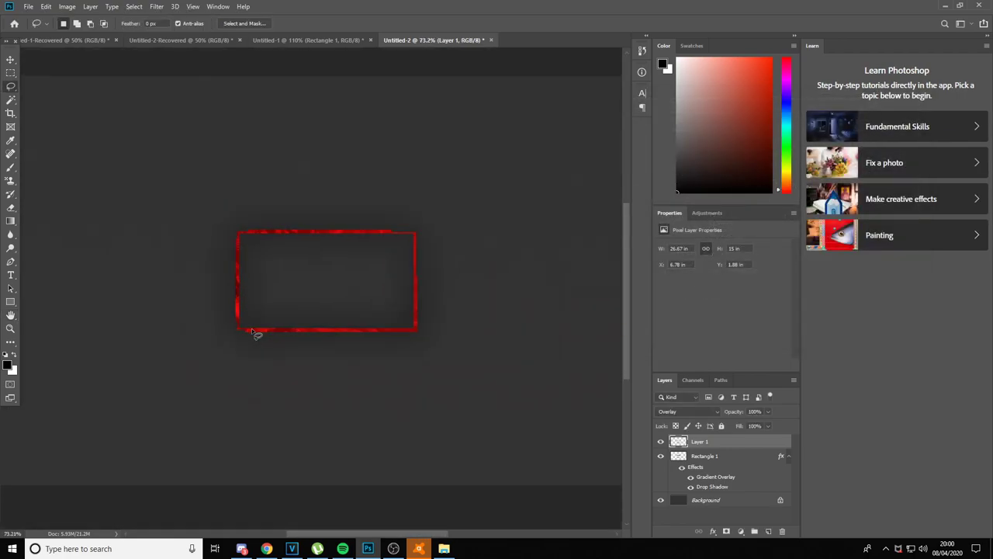
{"action": "scroll", "coordinate": [288, 339], "scroll_direction": "up", "scroll_amount": 4}
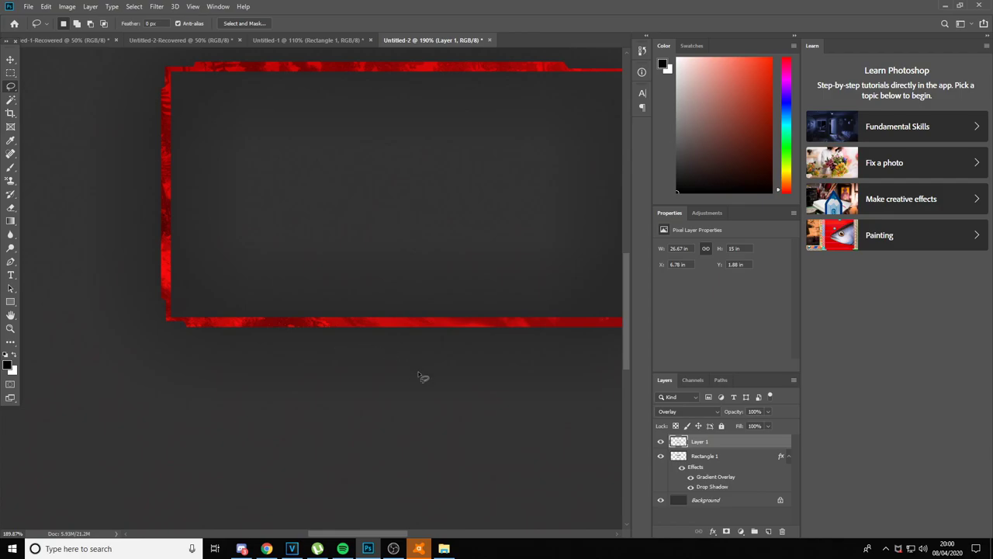
{"action": "scroll", "coordinate": [457, 391], "scroll_direction": "up", "scroll_amount": 3}
{"action": "scroll", "coordinate": [346, 529], "scroll_direction": "down", "scroll_amount": 2}
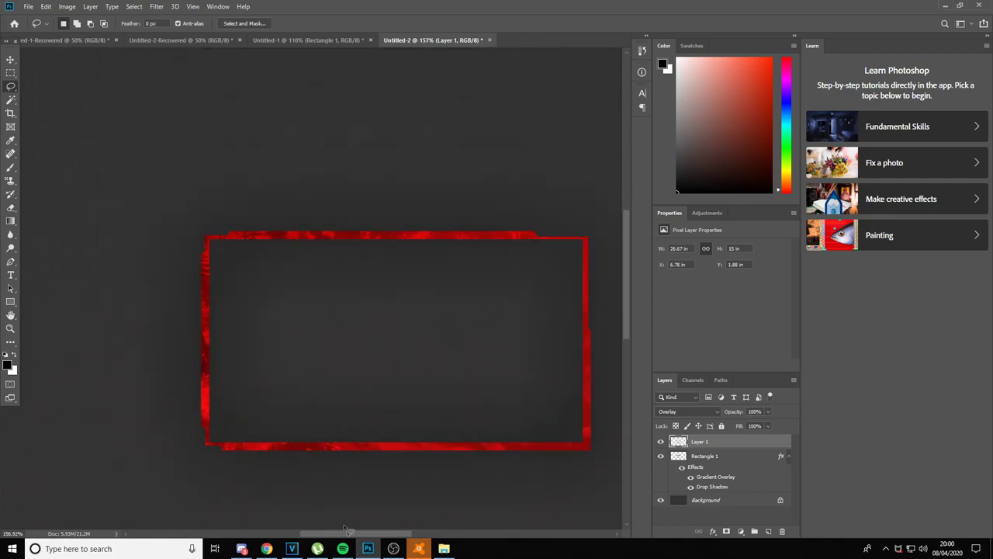
{"action": "left_click", "coordinate": [768, 530]}
{"action": "scroll", "coordinate": [419, 525], "scroll_direction": "up", "scroll_amount": 1}
{"action": "scroll", "coordinate": [295, 486], "scroll_direction": "up", "scroll_amount": 3}
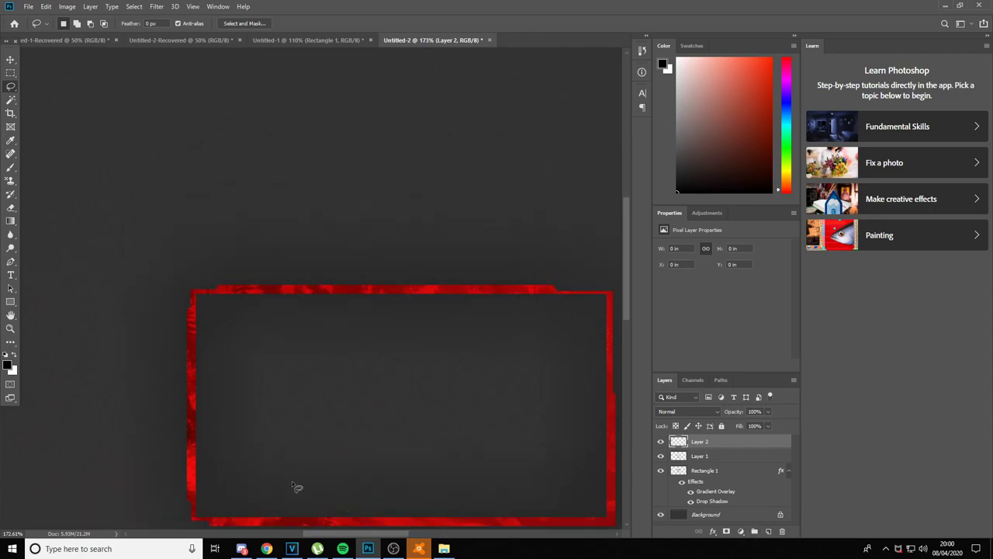
{"action": "key", "text": "p"}
{"action": "scroll", "coordinate": [212, 306], "scroll_direction": "up", "scroll_amount": 5}
- Draw a closed bracket-shaped pen path around the frame's top-left corner
{"action": "left_click", "coordinate": [208, 302]}
{"action": "left_click_drag", "start_coordinate": [322, 302], "coordinate": [303, 317]}
{"action": "left_click", "coordinate": [227, 316]}
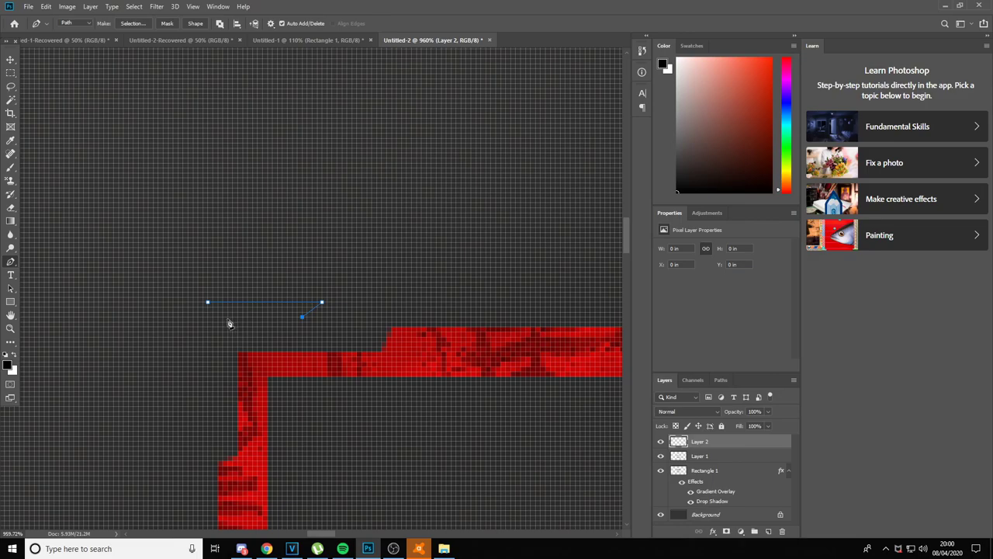
{"action": "left_click", "coordinate": [217, 316]}
{"action": "left_click", "coordinate": [217, 356]}
{"action": "left_click", "coordinate": [202, 371]}
{"action": "left_click", "coordinate": [203, 302]}
- Fill the top-left bracket path with white #ffffff
{"action": "right_click", "coordinate": [245, 323]}
{"action": "left_click", "coordinate": [280, 123]}
{"action": "key", "text": "Return"}
{"action": "right_click", "coordinate": [218, 316]}
{"action": "left_click", "coordinate": [259, 137]}
{"action": "left_click", "coordinate": [487, 142]}
{"action": "left_click", "coordinate": [492, 168]}
{"action": "type", "text": "ffffff"}
{"action": "left_click", "coordinate": [588, 120]}
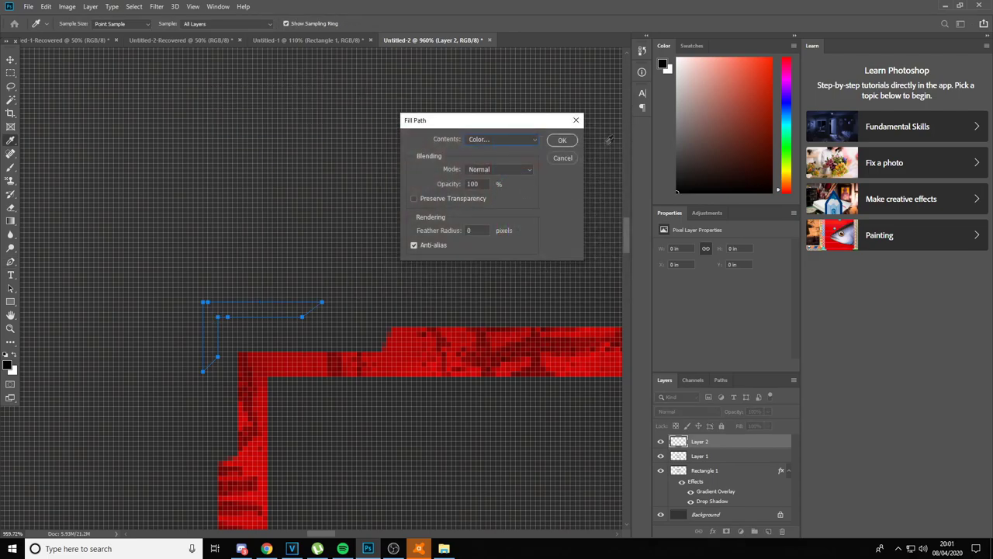
{"action": "left_click", "coordinate": [561, 141]}
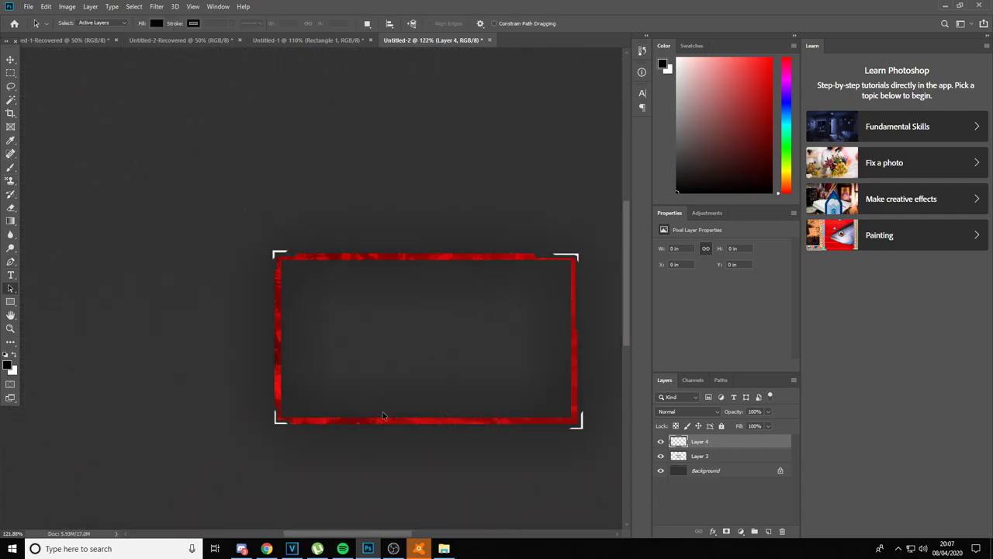
- Draw a triangle path with the Pen tool and fill it with white
{"action": "right_click", "coordinate": [10, 262]}
{"action": "left_click", "coordinate": [46, 260]}
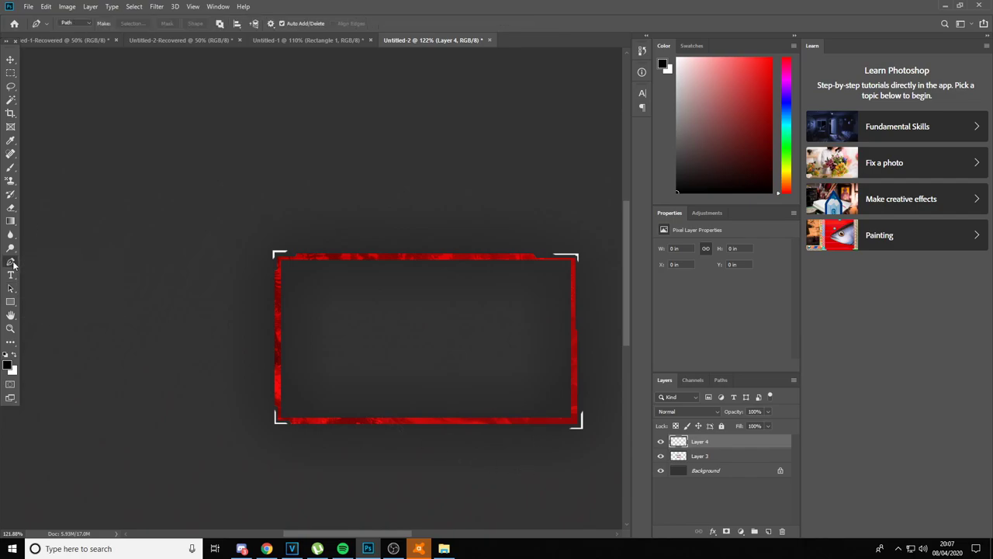
{"action": "scroll", "coordinate": [139, 412], "scroll_direction": "up", "scroll_amount": 5}
{"action": "scroll", "coordinate": [89, 393], "scroll_direction": "up", "scroll_amount": 4}
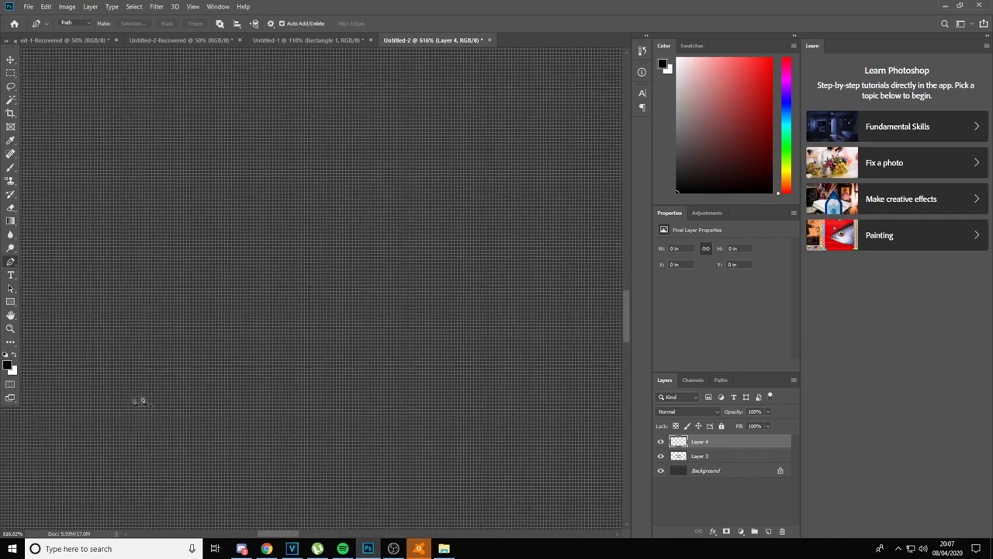
{"action": "left_click", "coordinate": [285, 366]}
{"action": "left_click", "coordinate": [301, 425]}
{"action": "left_click", "coordinate": [438, 425]}
{"action": "left_click", "coordinate": [286, 366]}
{"action": "right_click", "coordinate": [331, 389]}
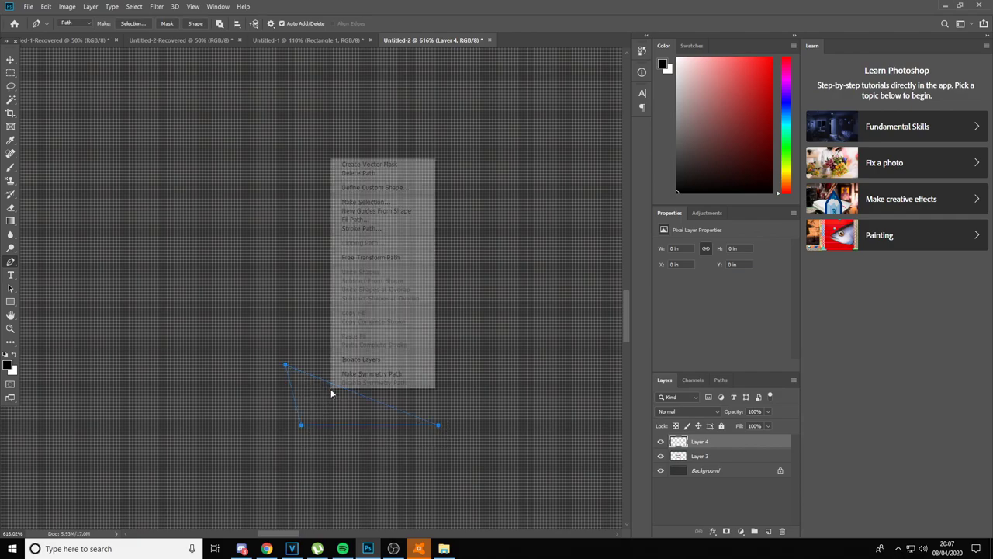
{"action": "left_click", "coordinate": [373, 212]}
{"action": "key", "text": "Return"}
- Duplicate the white triangle and flip the copy horizontally and vertically
{"action": "key", "text": "Escape"}
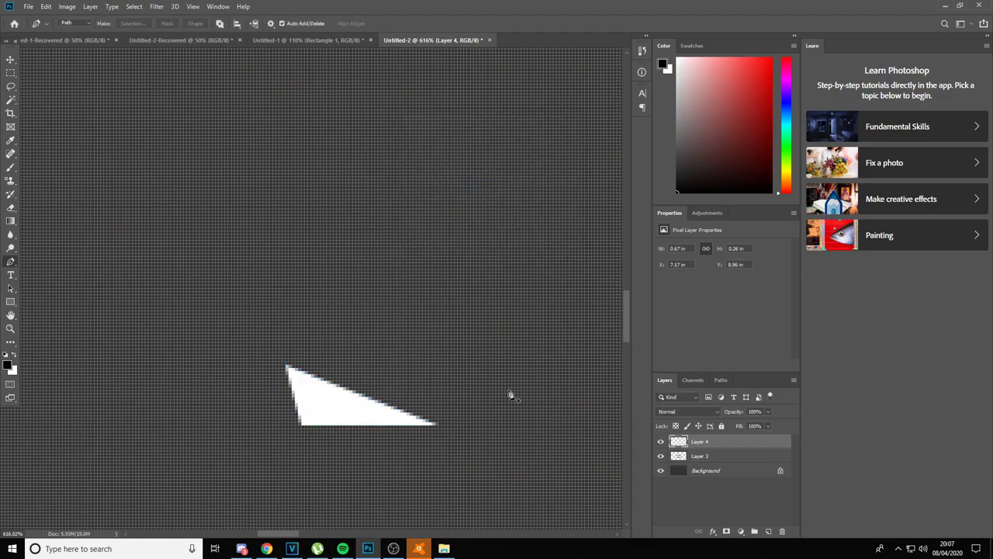
{"action": "key", "text": "ctrl+j"}
{"action": "key", "text": "ctrl+t"}
{"action": "right_click", "coordinate": [374, 419]}
{"action": "left_click", "coordinate": [422, 401]}
{"action": "right_click", "coordinate": [411, 424]}
{"action": "left_click", "coordinate": [435, 415]}
{"action": "key", "text": "Return"}
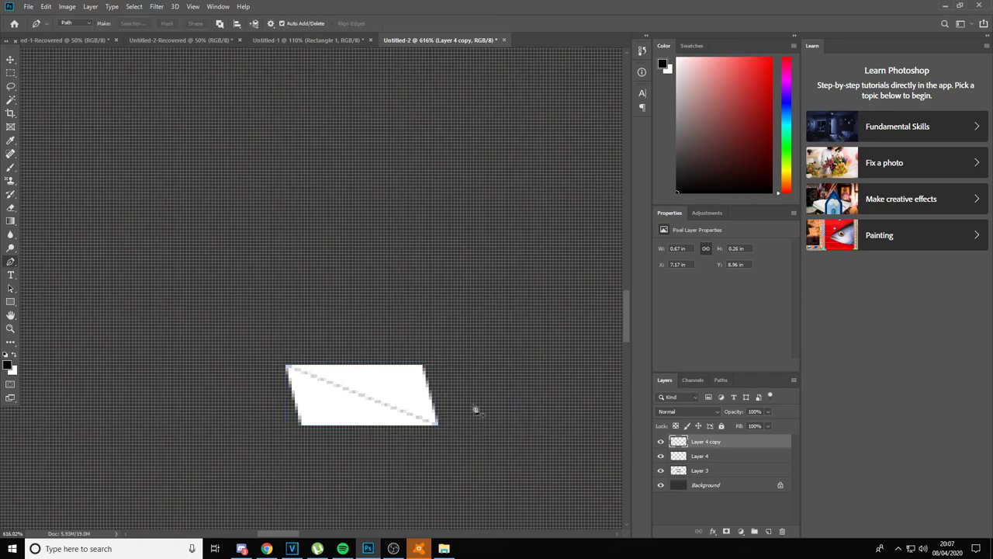
- Merge Layer 4 into Layer 4 copy
{"action": "left_click", "coordinate": [712, 455]}
{"action": "left_click", "coordinate": [708, 442]}
{"action": "right_click", "coordinate": [707, 456]}
{"action": "left_click", "coordinate": [708, 457]}
{"action": "left_click", "coordinate": [708, 456], "text": "ctrl"}
{"action": "right_click", "coordinate": [707, 456]}
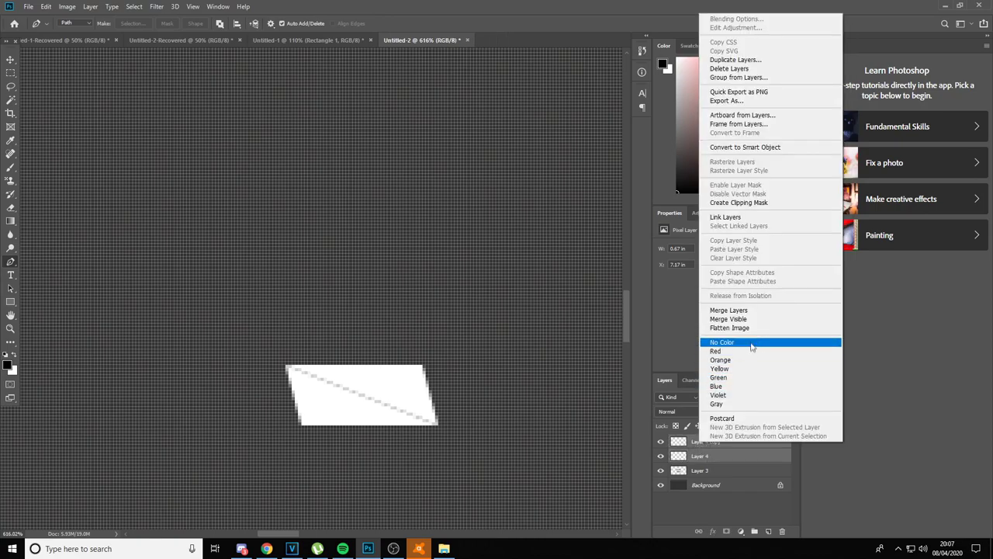
{"action": "left_click", "coordinate": [733, 311]}
- Flip the merged white shape horizontally twice with Free Transform
{"action": "key", "text": "ctrl+t"}
{"action": "right_click", "coordinate": [407, 412]}
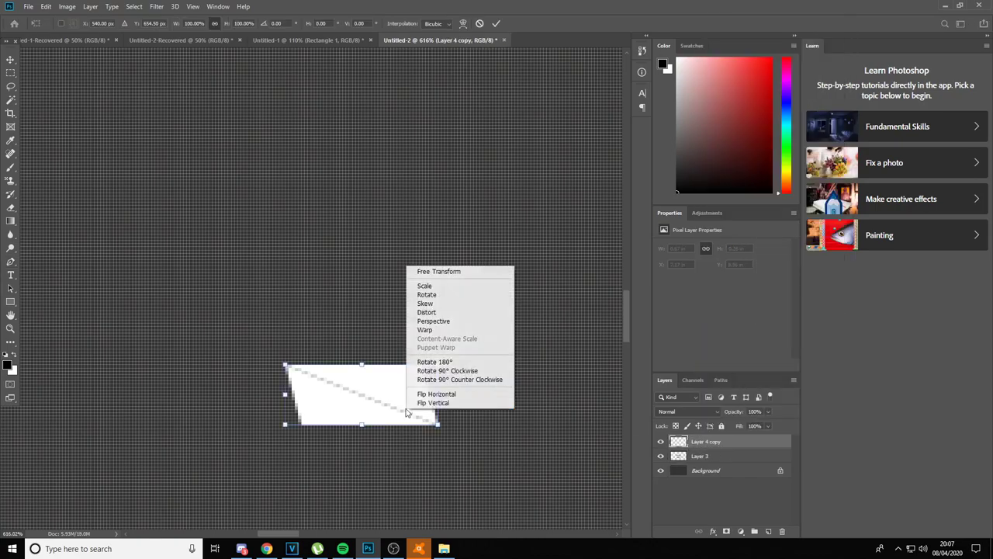
{"action": "left_click", "coordinate": [423, 394]}
{"action": "right_click", "coordinate": [411, 402]}
{"action": "left_click", "coordinate": [427, 383]}
{"action": "key", "text": "Return"}
- Duplicate the shape, flip it horizontally, and distort it into a trapezoid wider on top
{"action": "key", "text": "p"}
{"action": "key", "text": "ctrl+j"}
{"action": "right_click", "coordinate": [378, 383]}
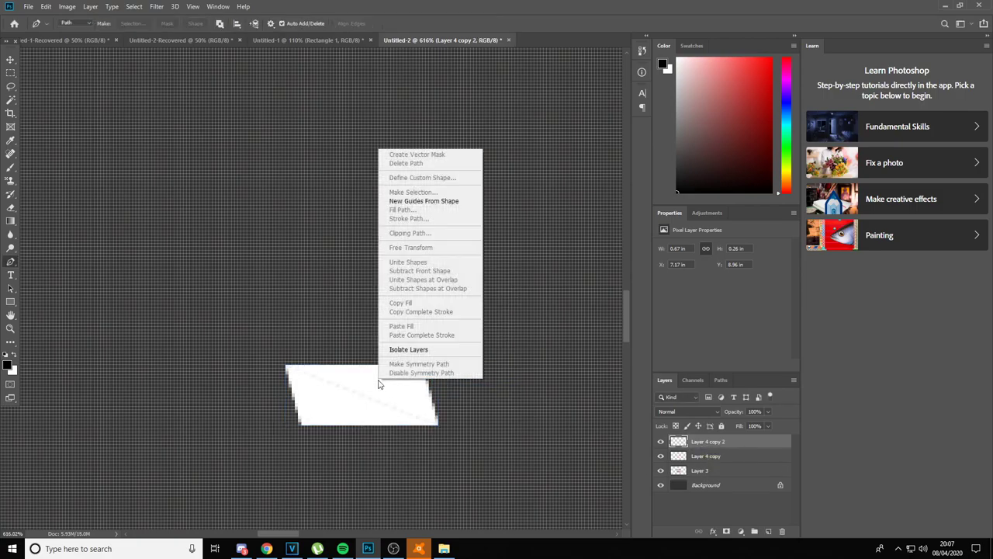
{"action": "key", "text": "Escape"}
{"action": "key", "text": "ctrl+t"}
{"action": "right_click", "coordinate": [377, 412]}
{"action": "left_click", "coordinate": [408, 394]}
{"action": "left_click_drag", "start_coordinate": [406, 401], "coordinate": [442, 395]}
{"action": "key", "text": "Return"}
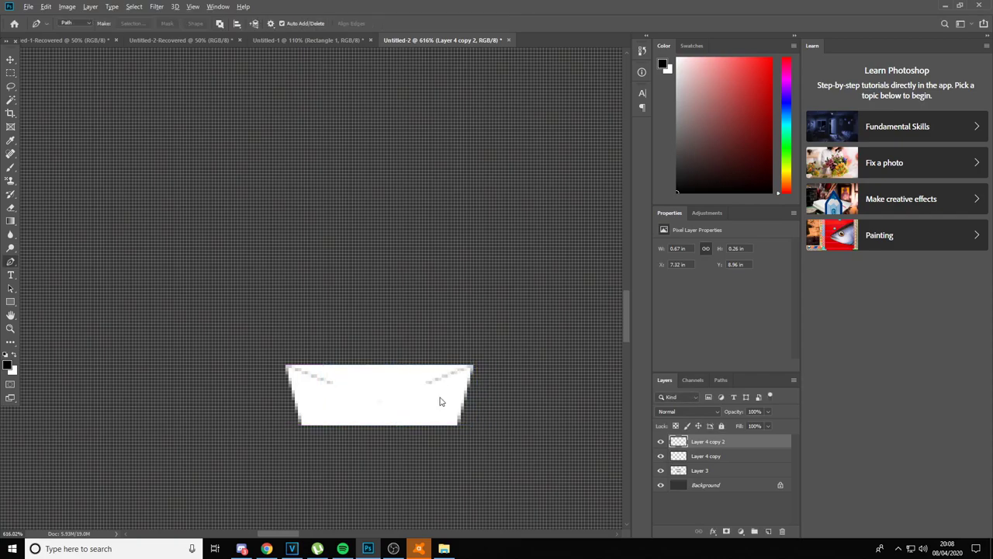
{"action": "scroll", "coordinate": [440, 401], "scroll_direction": "down", "scroll_amount": 10}
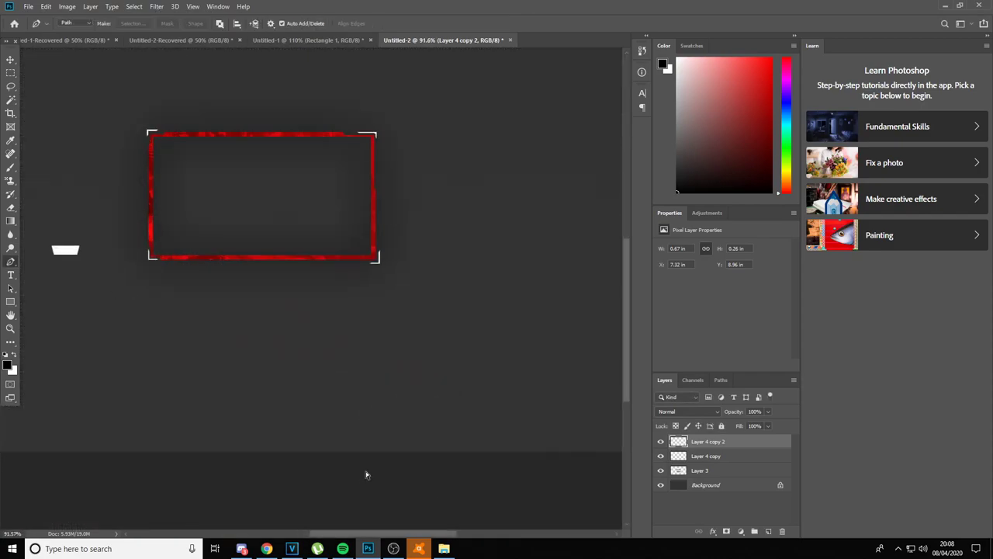
- Stretch the small white shape wider and show the rulers
{"action": "key", "text": "ctrl+t"}
{"action": "mouse_move", "coordinate": [81, 249]}
{"action": "left_mouse_down"}
{"action": "mouse_move", "coordinate": [96, 249]}
{"action": "mouse_move", "coordinate": [93, 260]}
{"action": "left_mouse_up"}
{"action": "key", "text": "Return"}
{"action": "key", "text": "p"}
{"action": "key", "text": "ctrl+r"}
- Merge the two white halves into one layer and move it below the red frame
{"action": "left_click", "coordinate": [707, 456], "text": "shift"}
{"action": "right_click", "coordinate": [707, 456]}
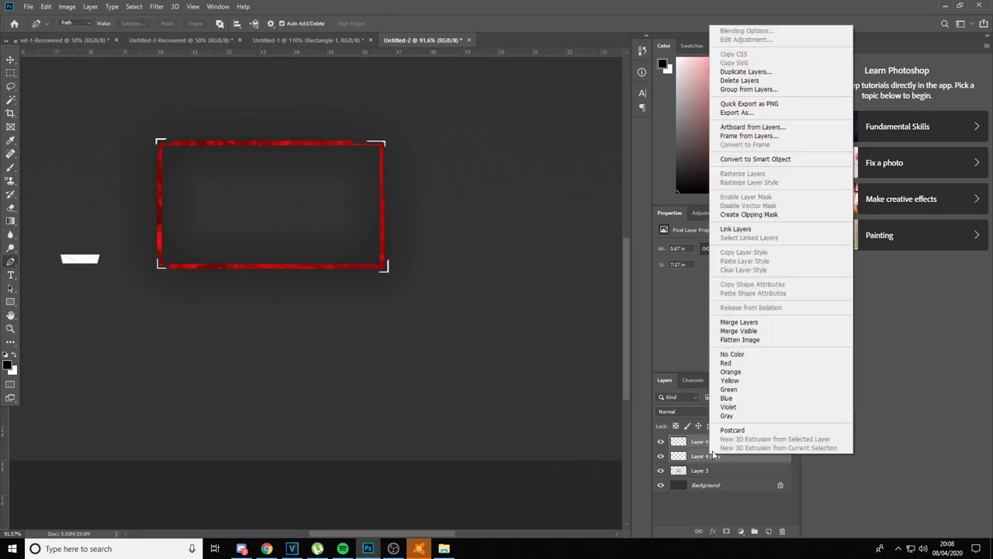
{"action": "left_click", "coordinate": [733, 319]}
{"action": "left_click_drag", "start_coordinate": [92, 261], "coordinate": [350, 343]}
- Duplicate and merge the tab into Layer 4 copy 3, then widen and centre it under the frame
{"action": "key", "text": "ctrl+j"}
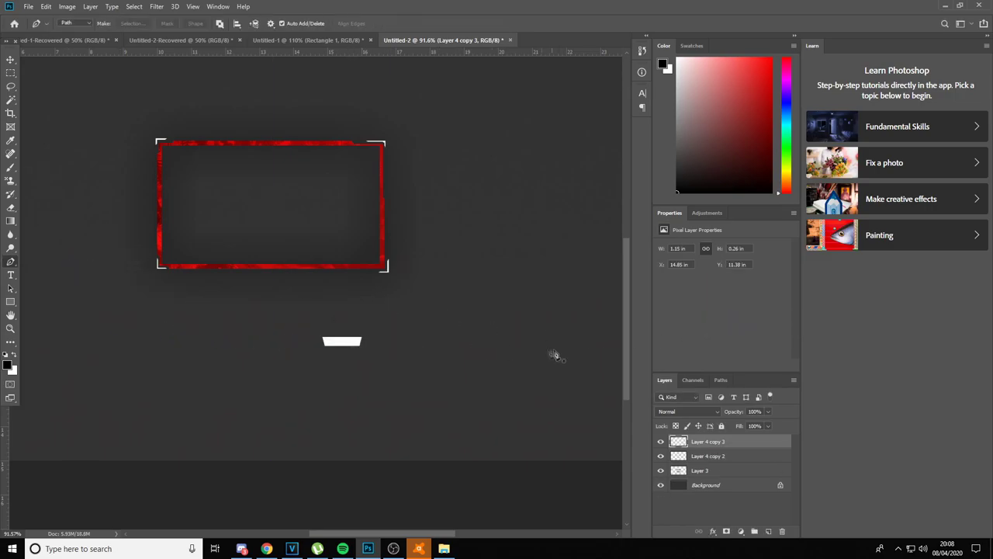
{"action": "left_click", "coordinate": [714, 456], "text": "shift"}
{"action": "right_click", "coordinate": [714, 456]}
{"action": "left_click", "coordinate": [738, 320]}
{"action": "key", "text": "ctrl+t"}
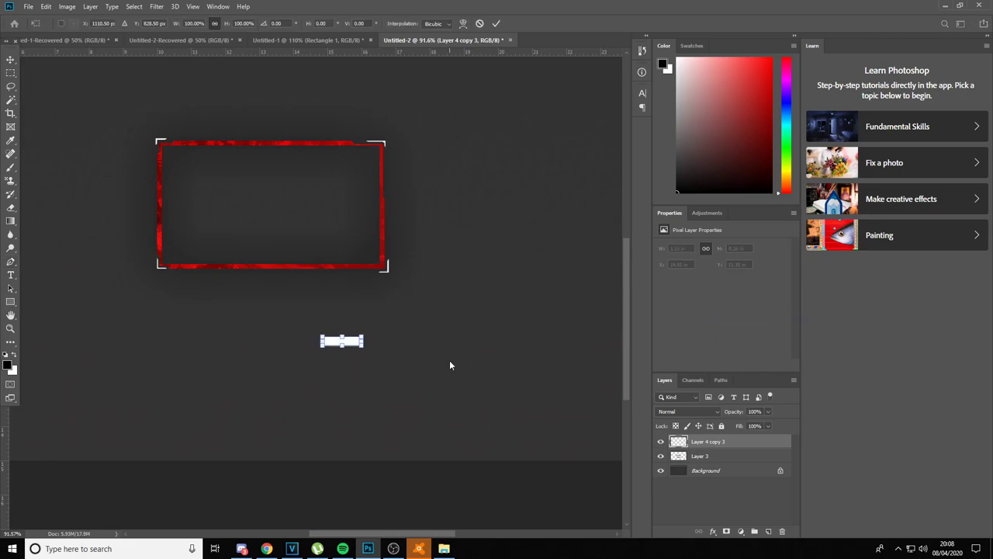
{"action": "left_click_drag", "start_coordinate": [354, 346], "coordinate": [283, 273]}
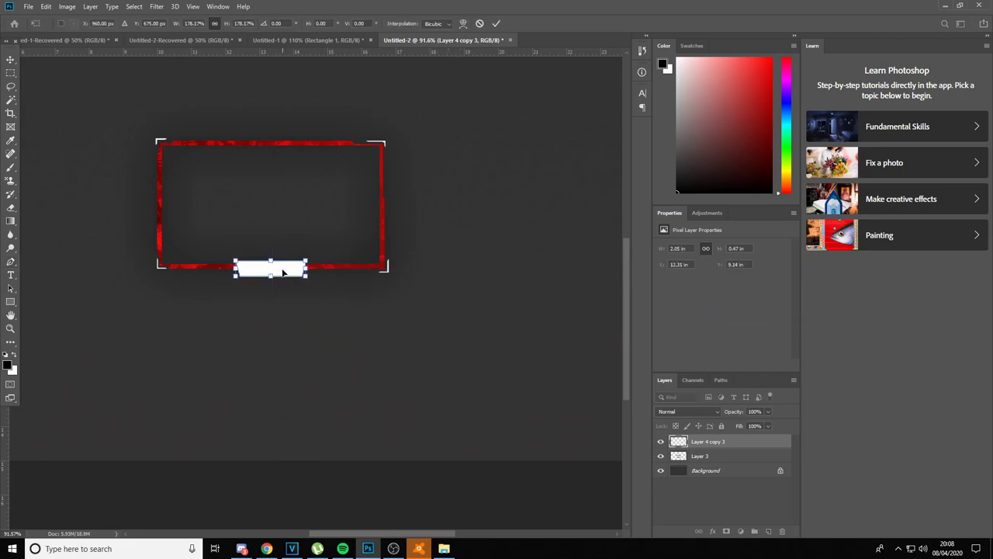
{"action": "key", "text": "Return"}
{"action": "key", "text": "p"}
- Add red text 'leage' inside the white tab on a new layer and open its layer styles
{"action": "scroll", "coordinate": [261, 298], "scroll_direction": "up", "scroll_amount": 3}
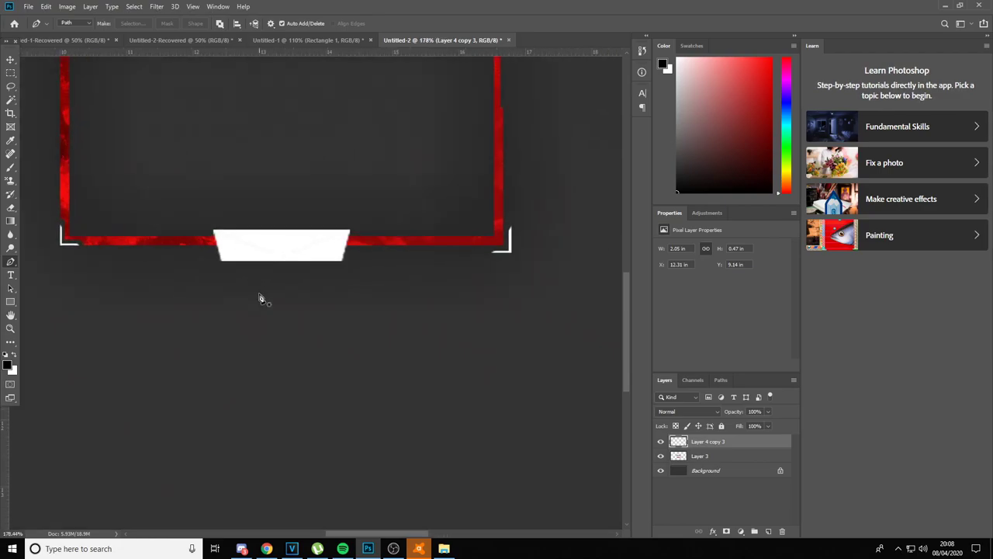
{"action": "scroll", "coordinate": [271, 386], "scroll_direction": "up", "scroll_amount": 1}
{"action": "scroll", "coordinate": [262, 291], "scroll_direction": "up", "scroll_amount": 3}
{"action": "key", "text": "ctrl+shift+alt+n"}
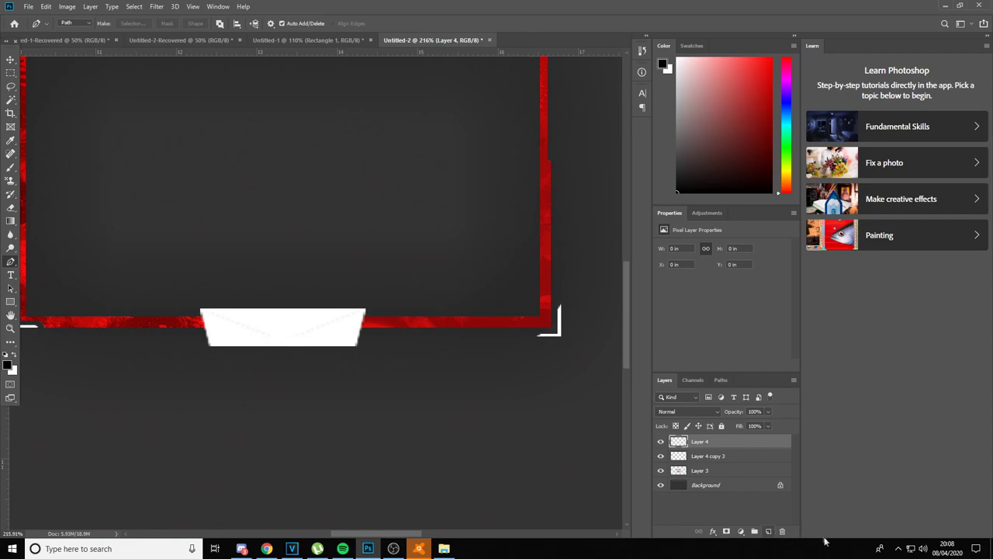
{"action": "key", "text": "t"}
{"action": "left_click", "coordinate": [228, 330]}
{"action": "left_click", "coordinate": [414, 23]}
{"action": "left_click", "coordinate": [490, 126]}
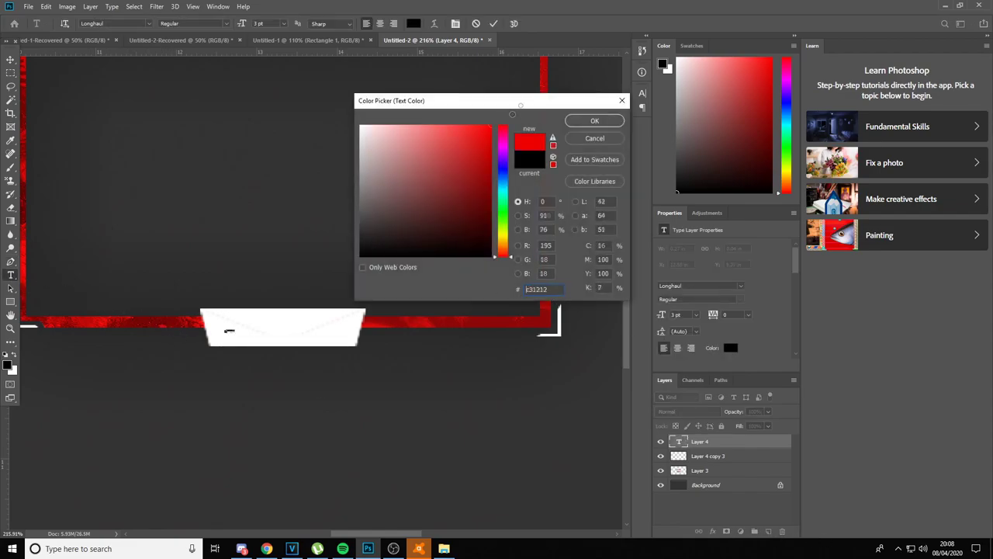
{"action": "left_click", "coordinate": [593, 121]}
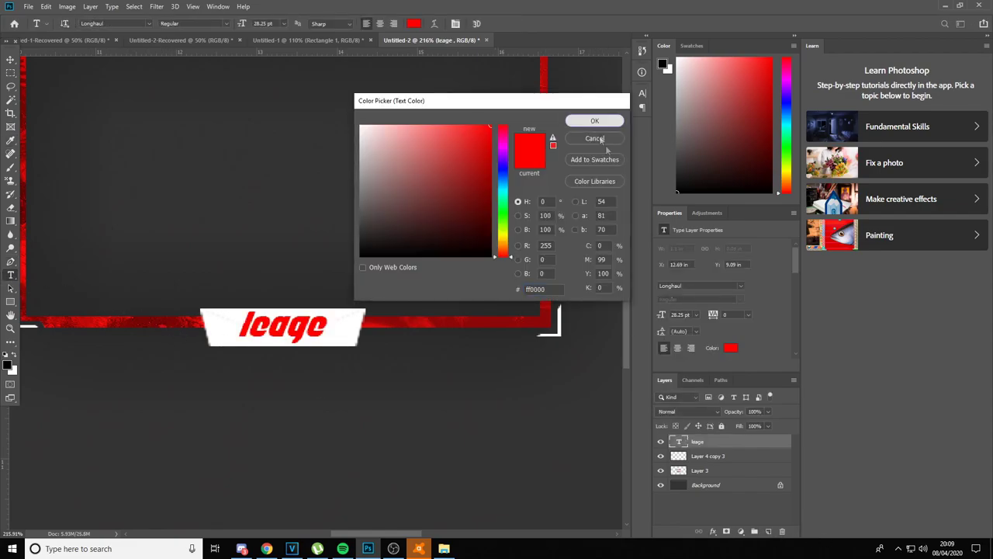
{"action": "left_click", "coordinate": [595, 121]}
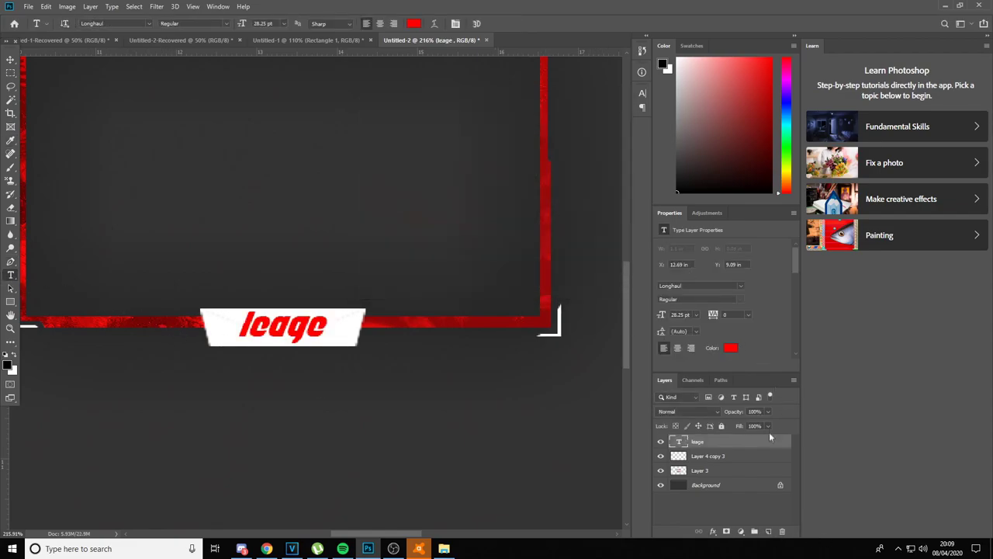
{"action": "double_click", "coordinate": [769, 438]}
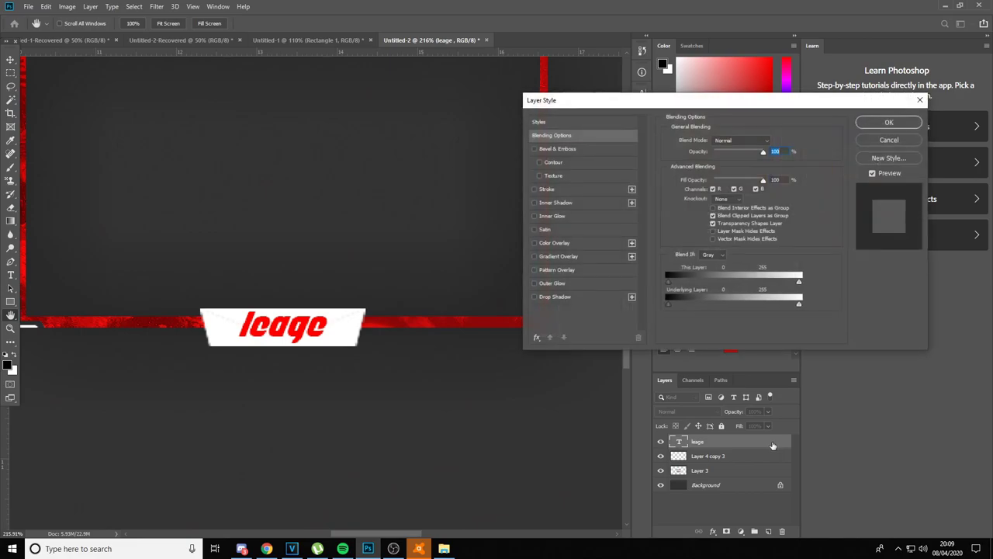
- Add a drop shadow with size 0 and an outer glow to the text
{"action": "left_click", "coordinate": [534, 297]}
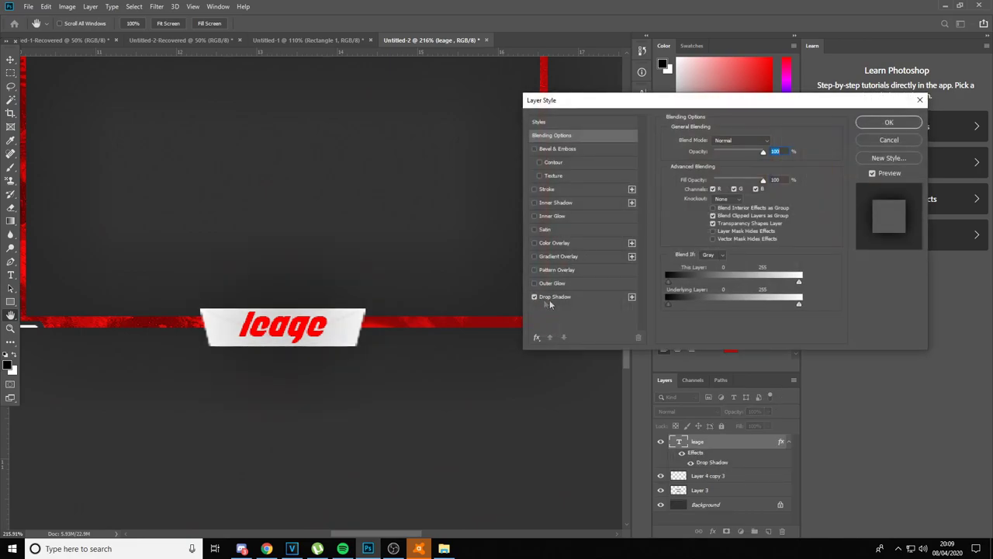
{"action": "left_click", "coordinate": [554, 297]}
{"action": "left_click_drag", "start_coordinate": [734, 211], "coordinate": [709, 211]}
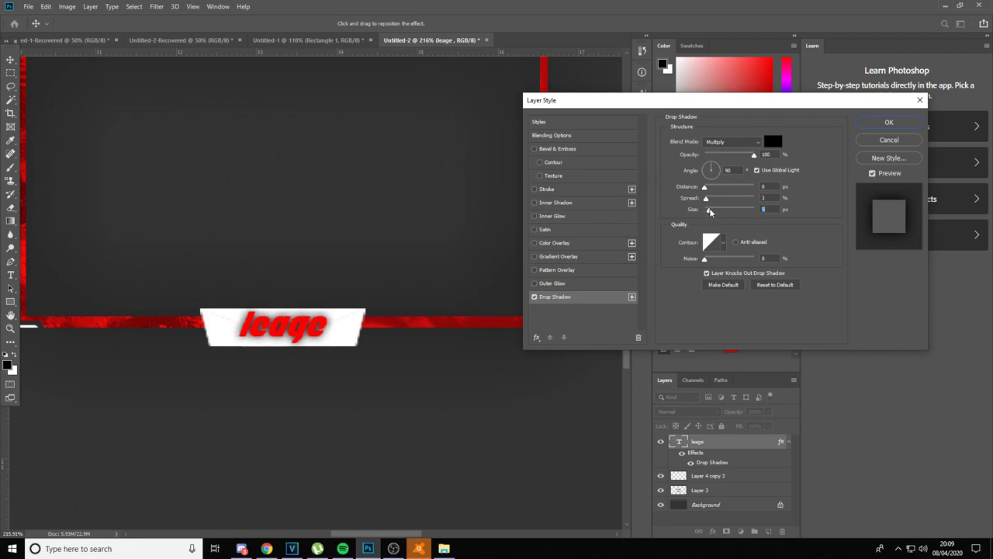
{"action": "left_click", "coordinate": [534, 283]}
{"action": "left_click", "coordinate": [557, 284]}
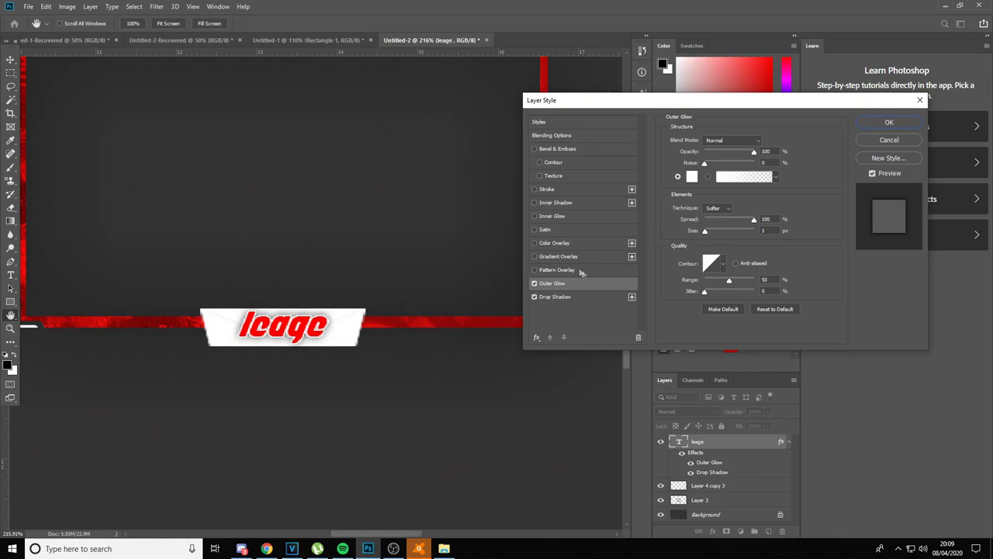
- Try a pattern overlay at scale 19, then remove it
{"action": "left_click", "coordinate": [534, 269]}
{"action": "left_click", "coordinate": [534, 270]}
{"action": "left_click", "coordinate": [534, 269]}
{"action": "left_click", "coordinate": [563, 269]}
{"action": "left_click_drag", "start_coordinate": [711, 199], "coordinate": [709, 200]}
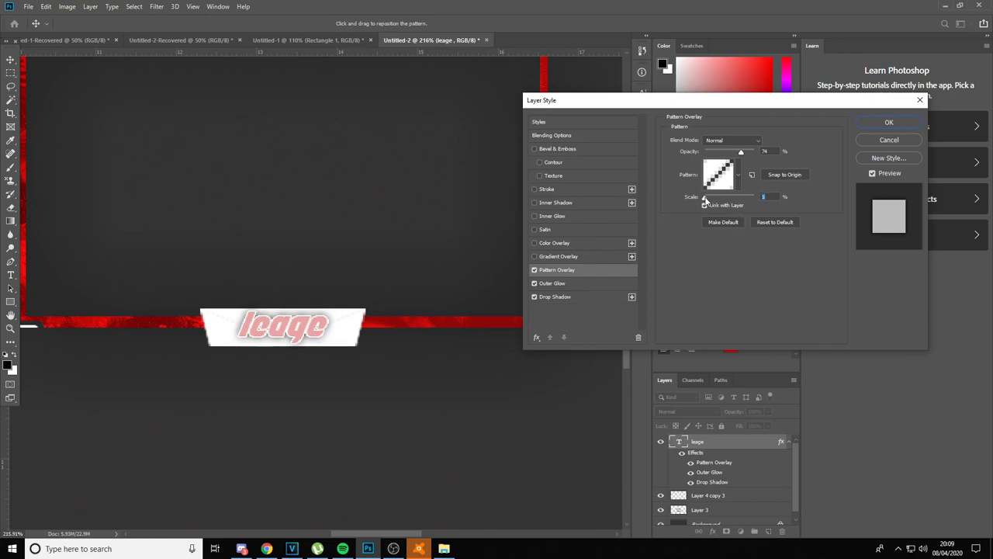
{"action": "left_click", "coordinate": [534, 269]}
- Add a gradient overlay and an inner shadow of size 6
{"action": "left_click", "coordinate": [535, 256]}
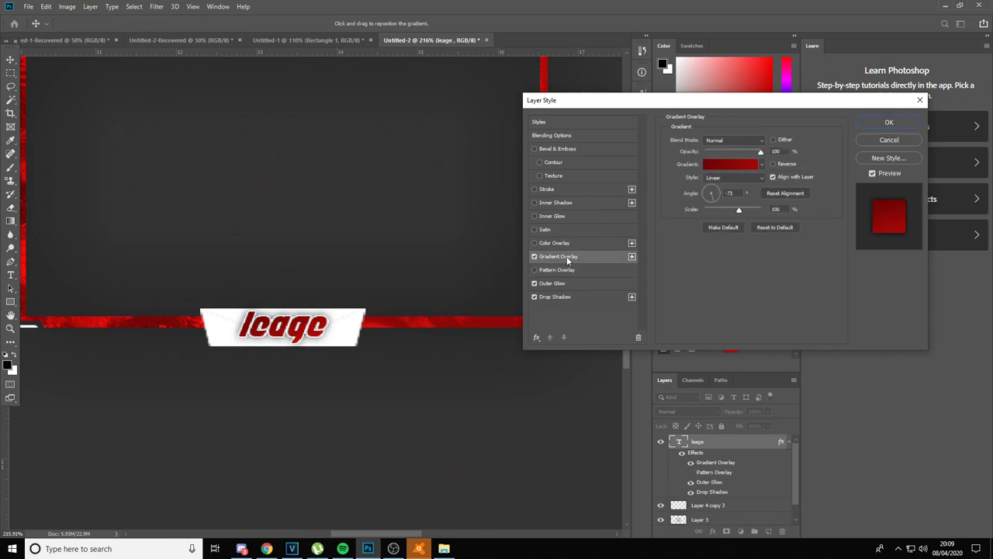
{"action": "left_click", "coordinate": [535, 201]}
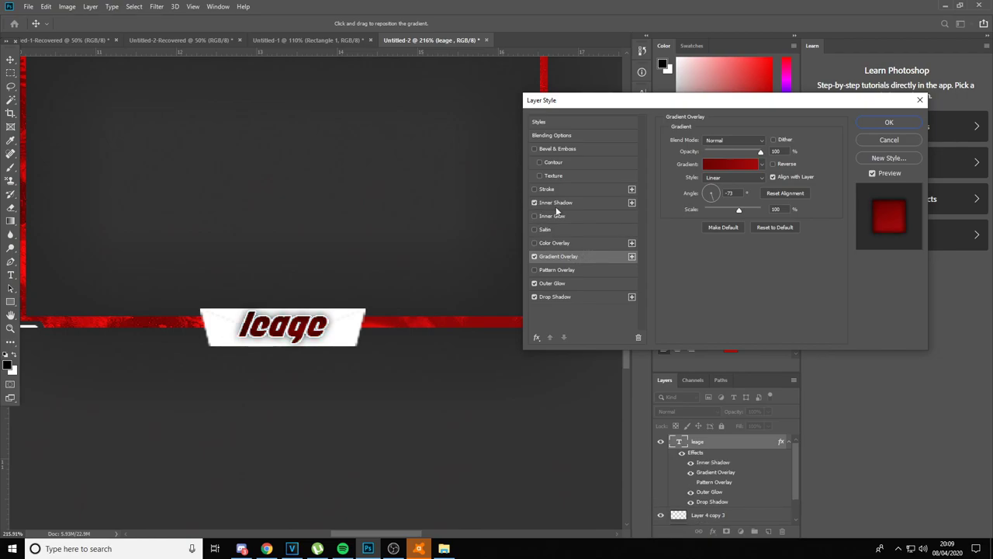
{"action": "left_click", "coordinate": [555, 203]}
{"action": "left_click_drag", "start_coordinate": [710, 211], "coordinate": [707, 214]}
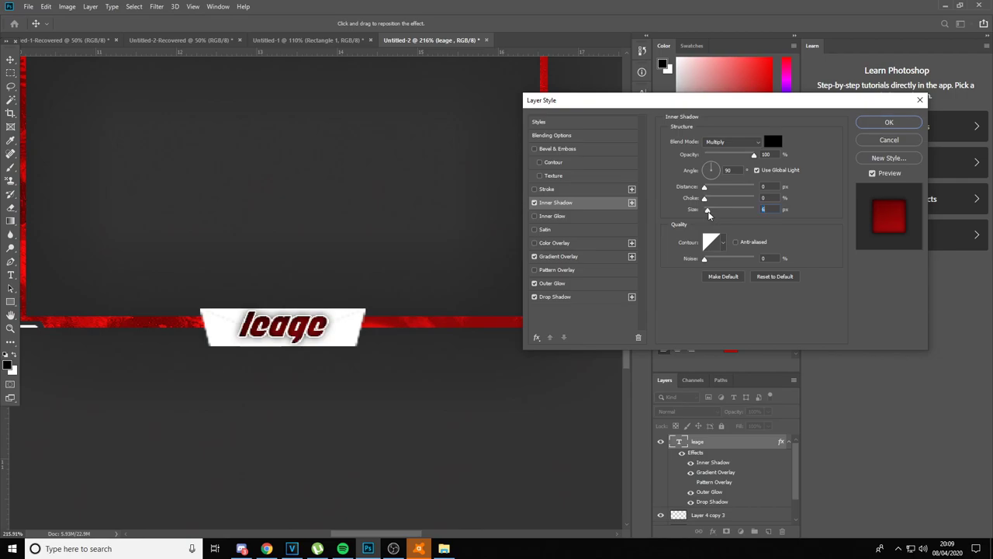
- Keep the gradient overlay's dark red gradient and apply the text's layer styles
{"action": "left_click", "coordinate": [558, 256]}
{"action": "left_click", "coordinate": [731, 164]}
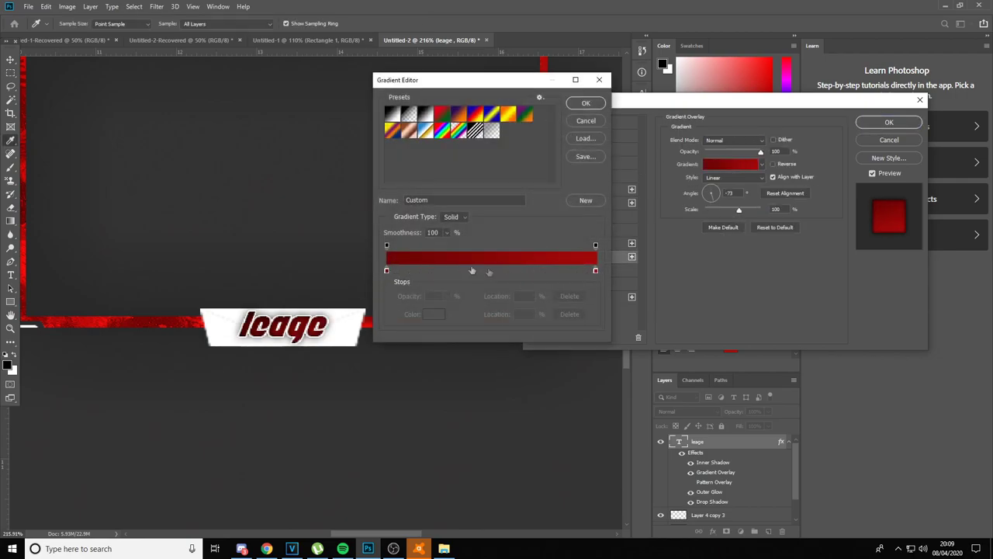
{"action": "left_click", "coordinate": [592, 107]}
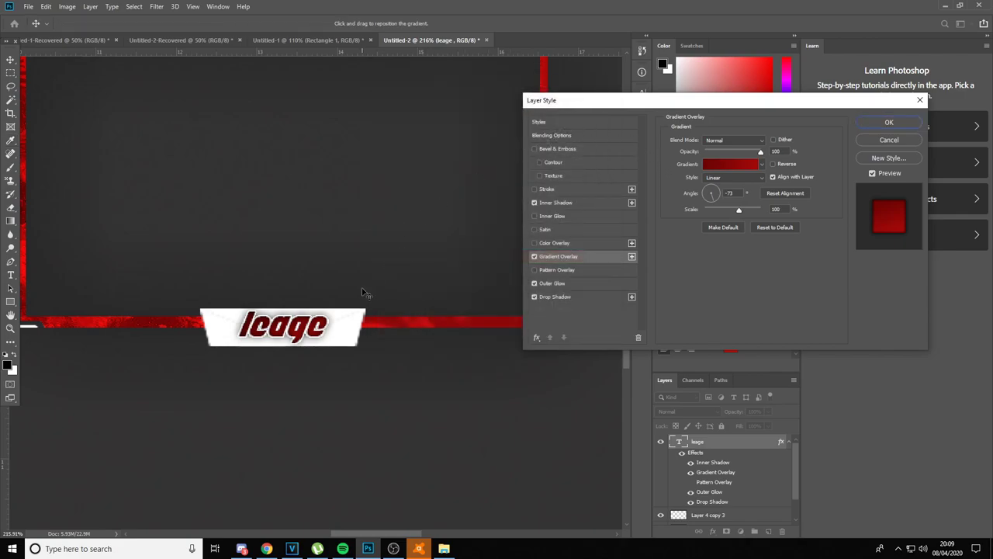
{"action": "scroll", "coordinate": [371, 289], "scroll_direction": "down", "scroll_amount": 5}
{"action": "scroll", "coordinate": [368, 291], "scroll_direction": "up", "scroll_amount": 3}
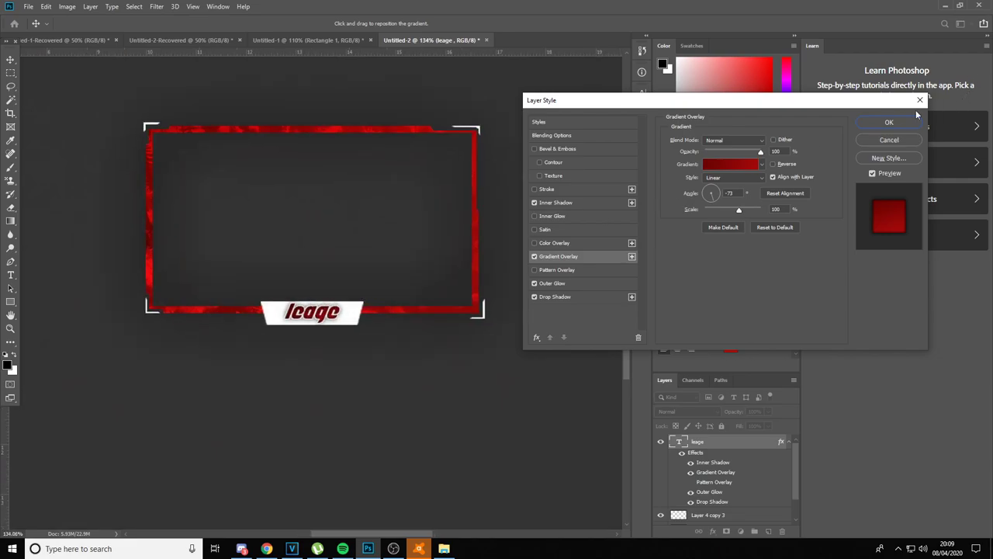
{"action": "left_click", "coordinate": [890, 122]}
- Enable Drop Shadow and Outer Glow in Layer 4 copy 3's layer styles
{"action": "scroll", "coordinate": [405, 301], "scroll_direction": "up", "scroll_amount": 2}
{"action": "scroll", "coordinate": [405, 301], "scroll_direction": "up", "scroll_amount": 5}
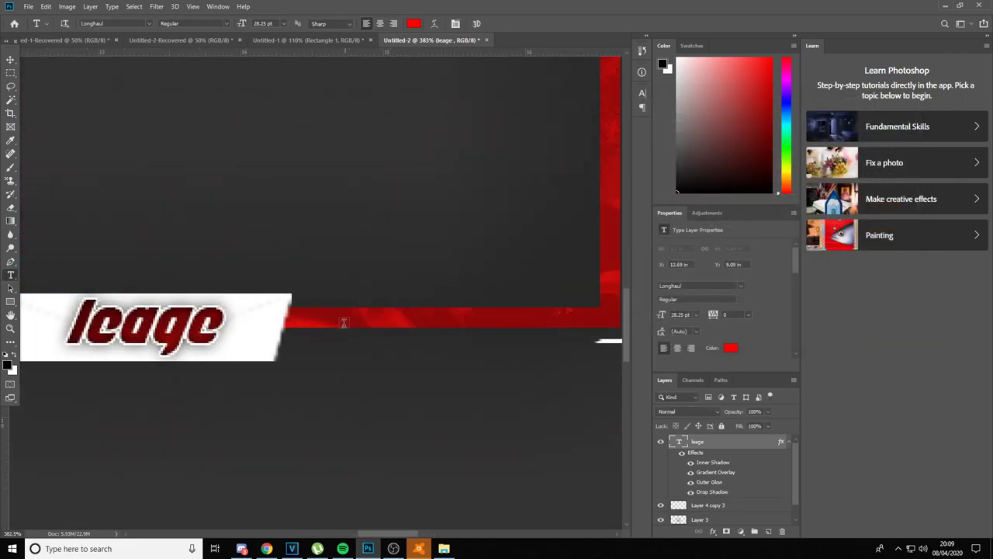
{"action": "scroll", "coordinate": [715, 497], "scroll_direction": "down", "scroll_amount": 1}
{"action": "left_click", "coordinate": [712, 490]}
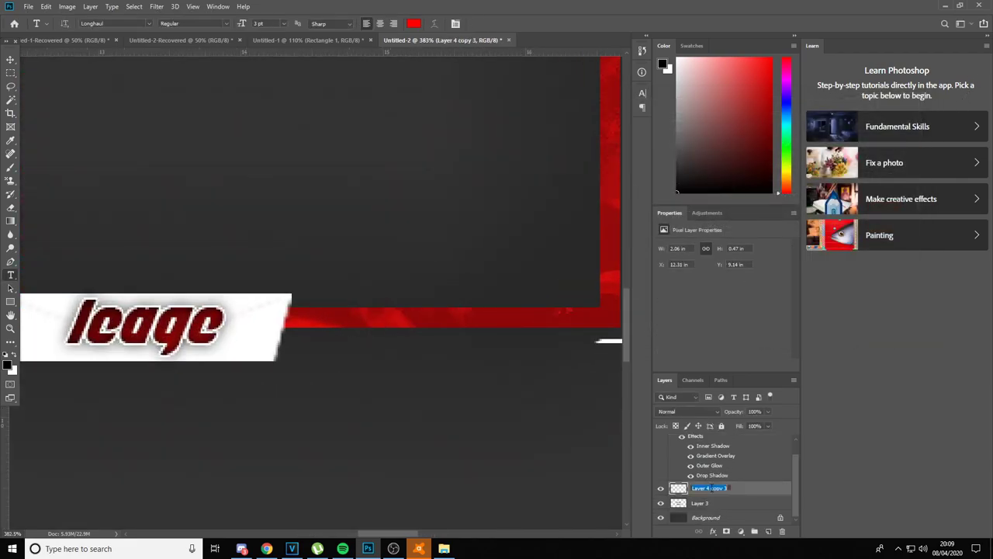
{"action": "double_click", "coordinate": [749, 489]}
{"action": "left_click", "coordinate": [534, 297]}
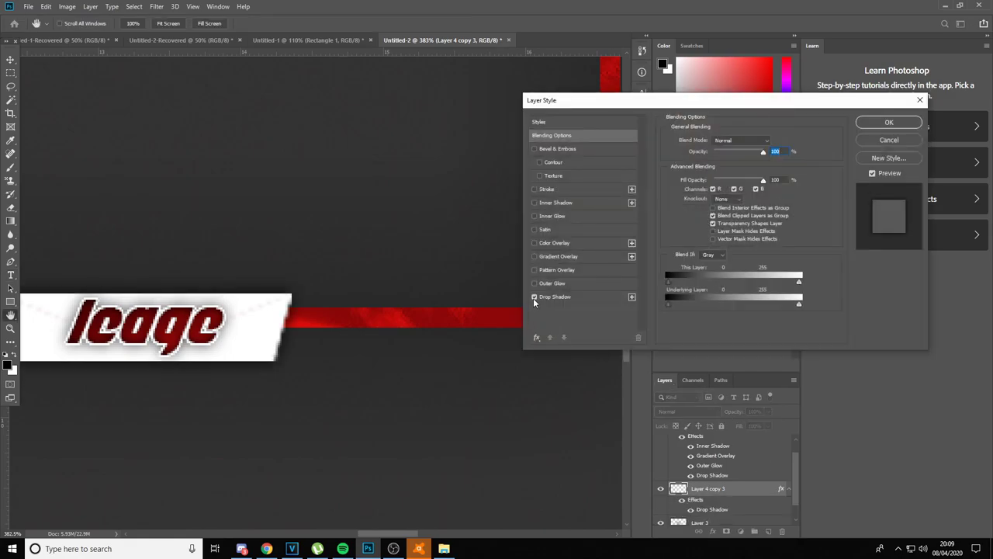
{"action": "left_click", "coordinate": [534, 283]}
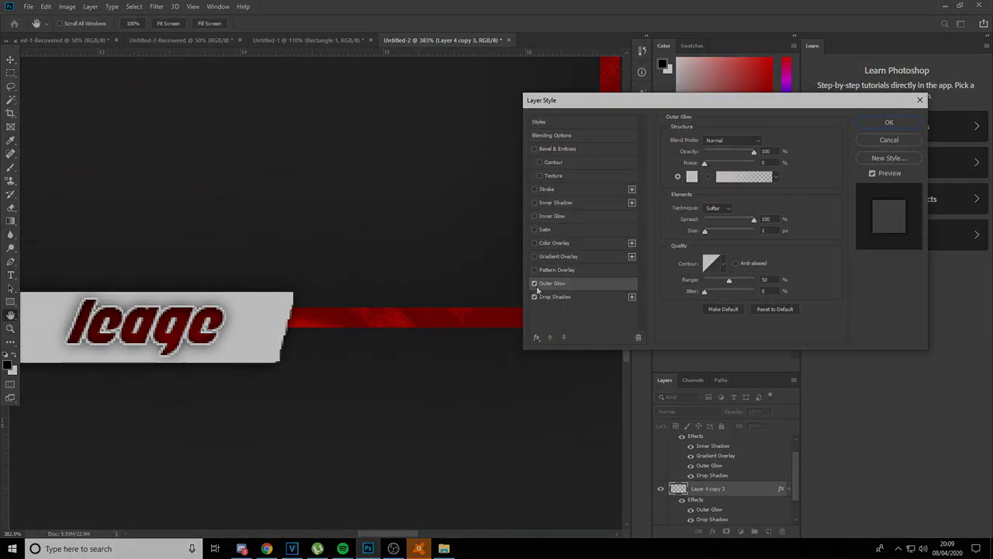